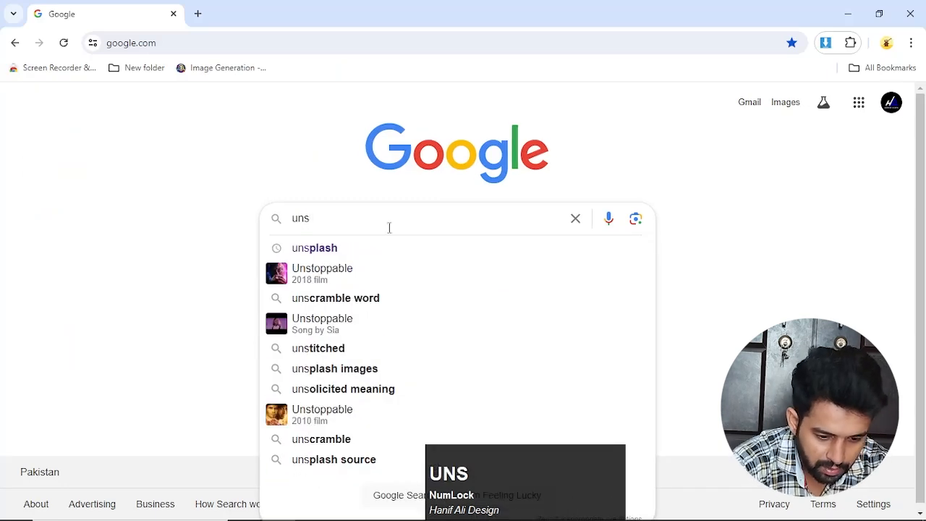
Step: Open the Unsplash website from a Google search and search its photos for "Fruits"
{"action": "left_click", "coordinate": [304, 251]}
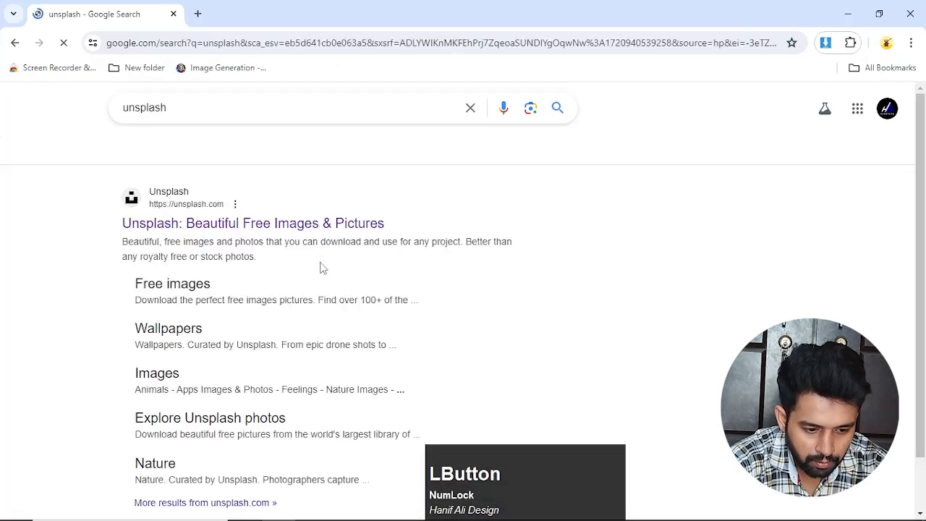
{"action": "left_click", "coordinate": [172, 230]}
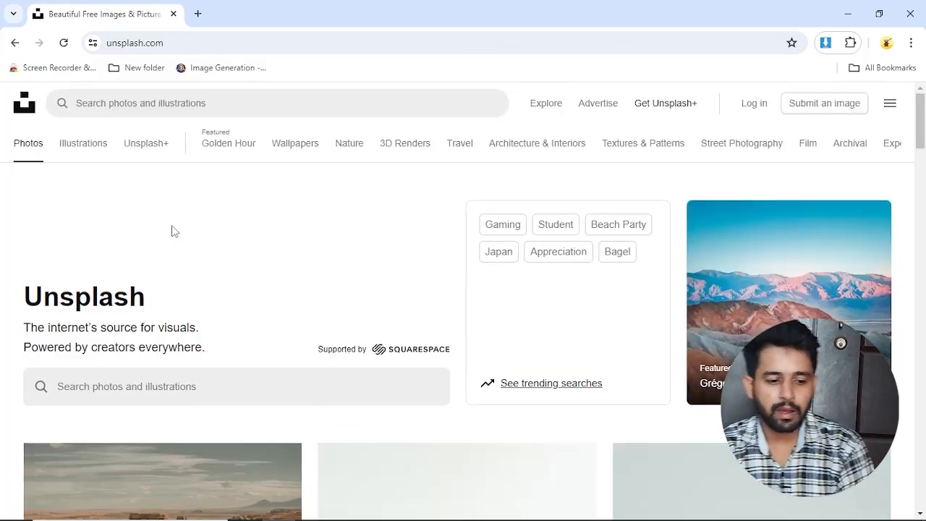
{"action": "left_click", "coordinate": [124, 100]}
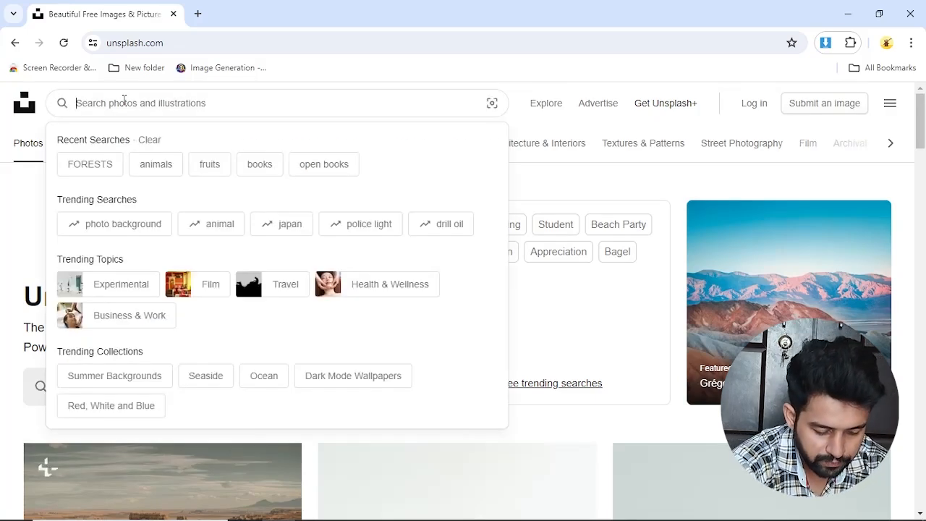
{"action": "type", "text": "Fruits"}
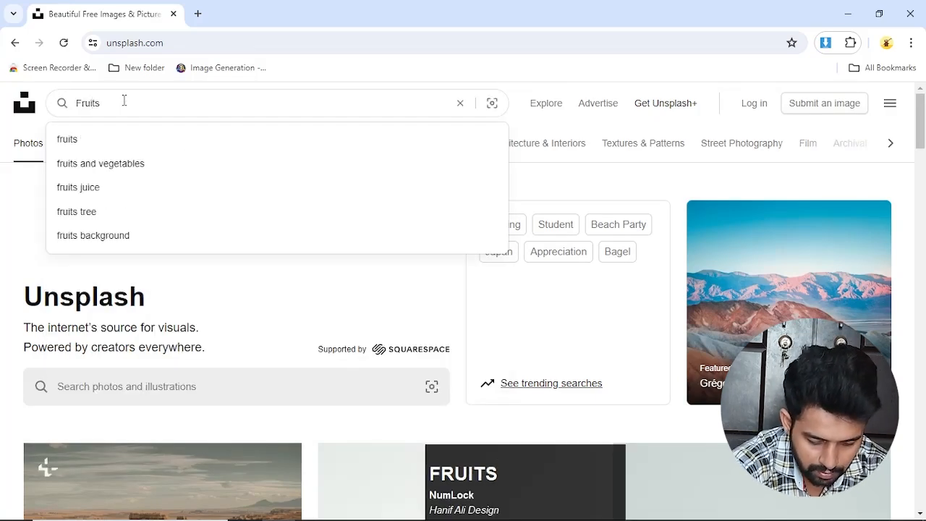
{"action": "key", "text": "Return"}
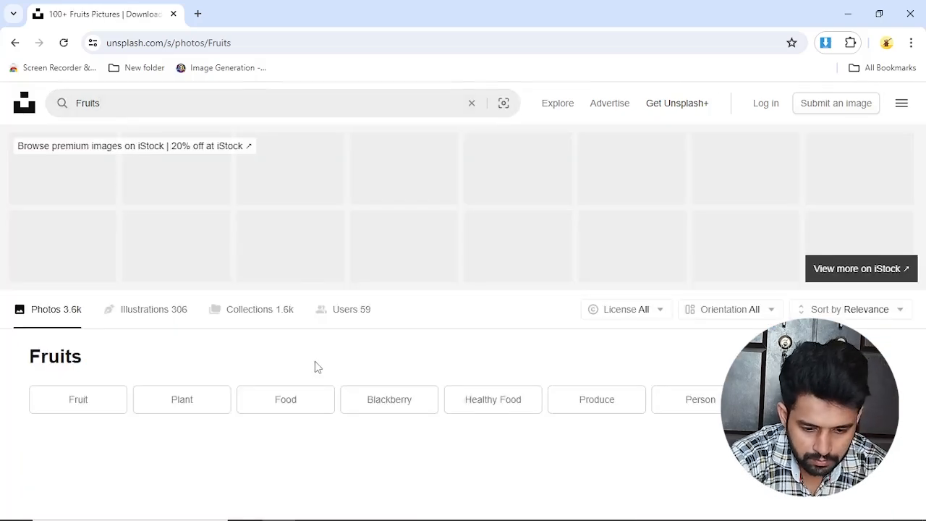
Step: Browse the Fruits photo results and preview the details of the basket of oranges photo, closing the preview when done
{"action": "scroll", "coordinate": [315, 366], "scroll_direction": "down", "scroll_amount": 8}
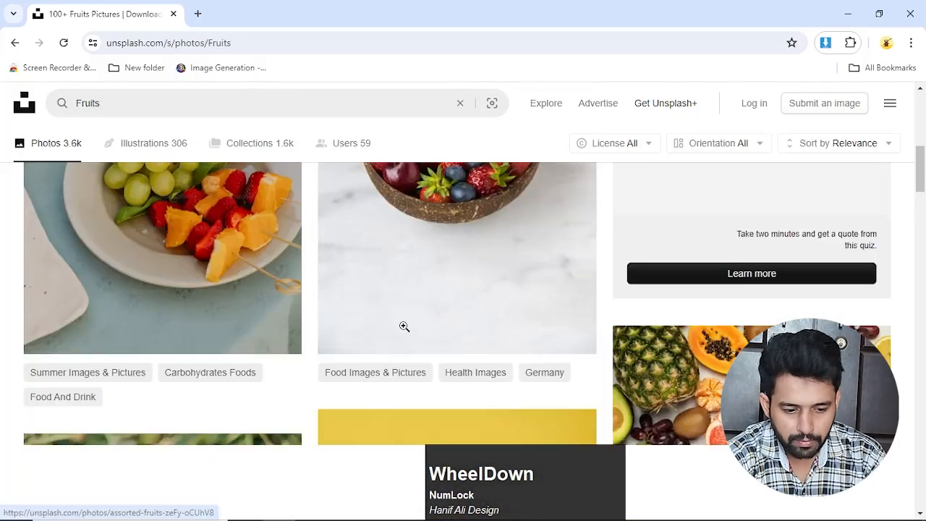
{"action": "scroll", "coordinate": [404, 327], "scroll_direction": "down", "scroll_amount": 5}
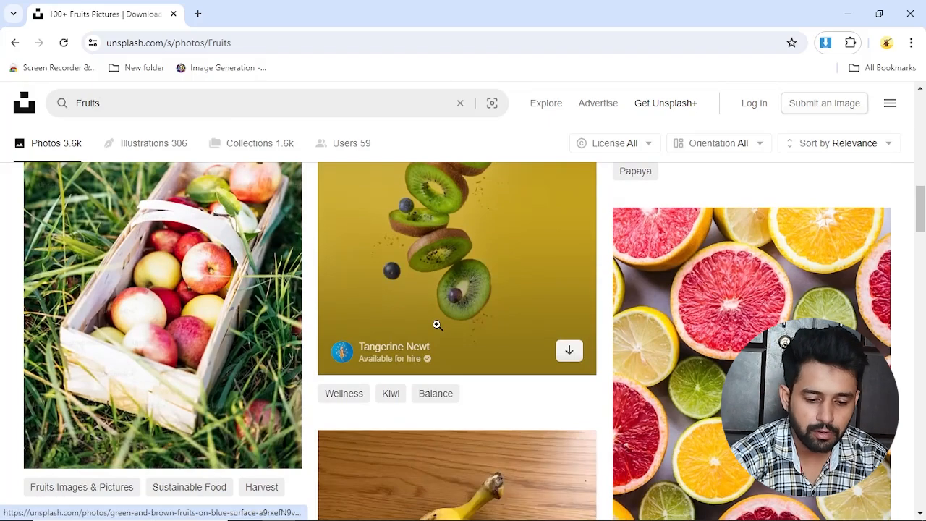
{"action": "scroll", "coordinate": [437, 324], "scroll_direction": "down", "scroll_amount": 5}
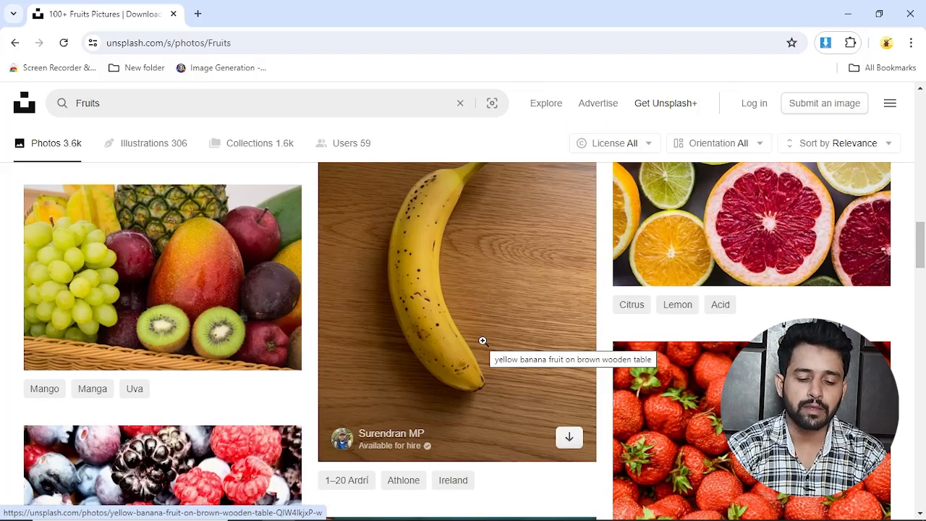
{"action": "scroll", "coordinate": [482, 341], "scroll_direction": "down", "scroll_amount": 3}
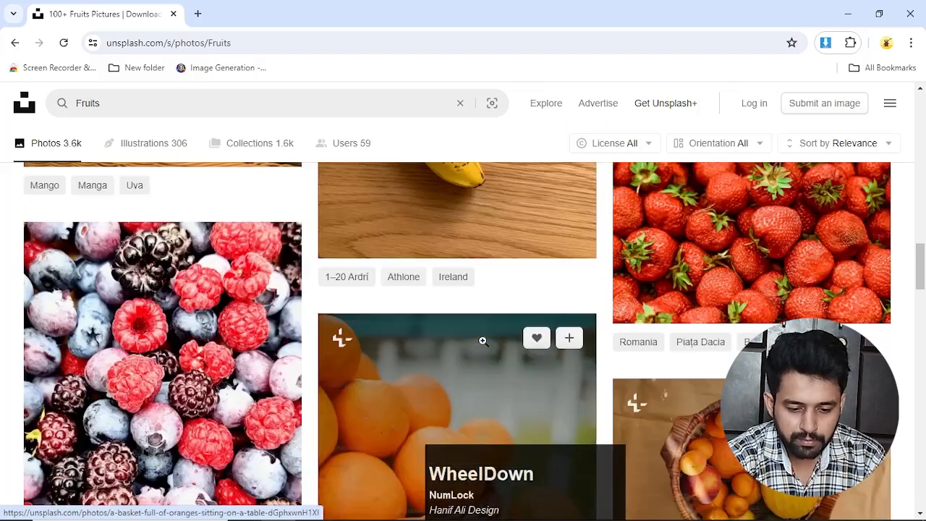
{"action": "scroll", "coordinate": [484, 336], "scroll_direction": "down", "scroll_amount": 3}
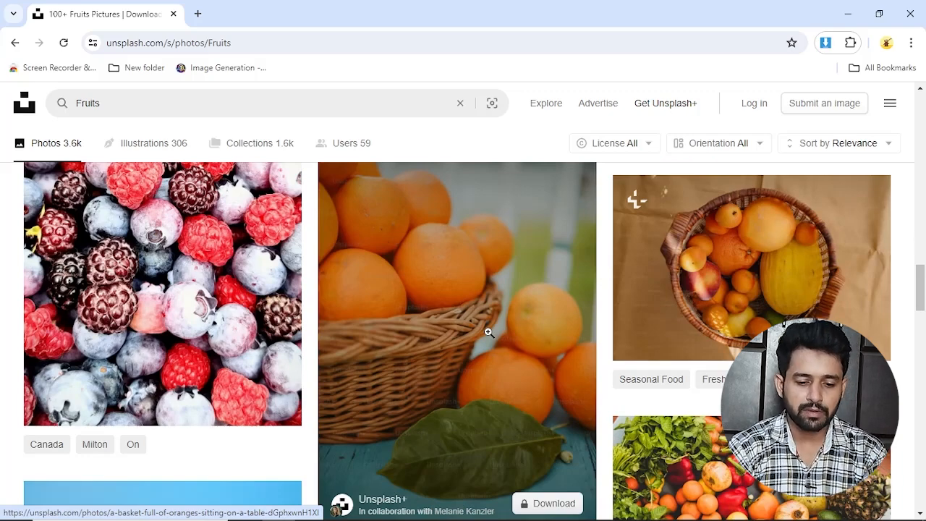
{"action": "scroll", "coordinate": [488, 329], "scroll_direction": "up", "scroll_amount": 1}
{"action": "scroll", "coordinate": [484, 311], "scroll_direction": "down", "scroll_amount": 3}
{"action": "left_click", "coordinate": [480, 290]}
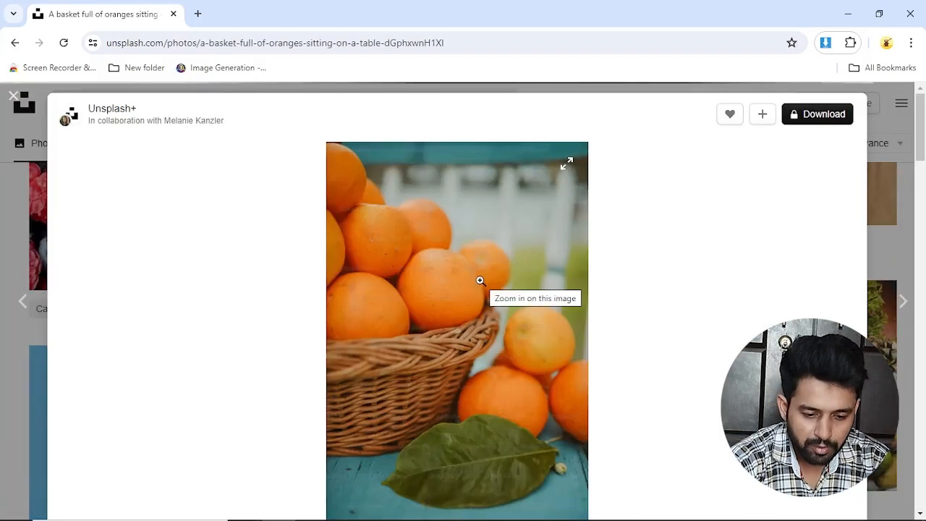
{"action": "scroll", "coordinate": [606, 271], "scroll_direction": "down", "scroll_amount": 3}
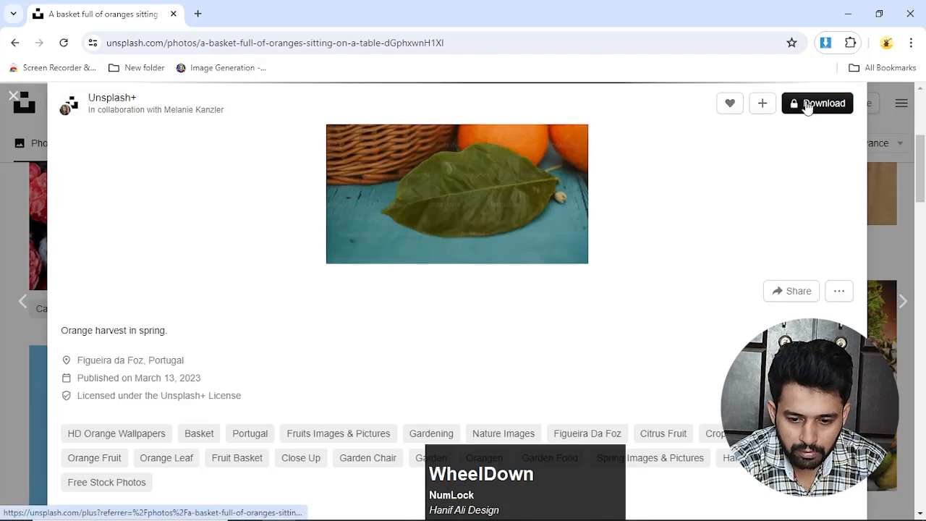
{"action": "left_click", "coordinate": [13, 95]}
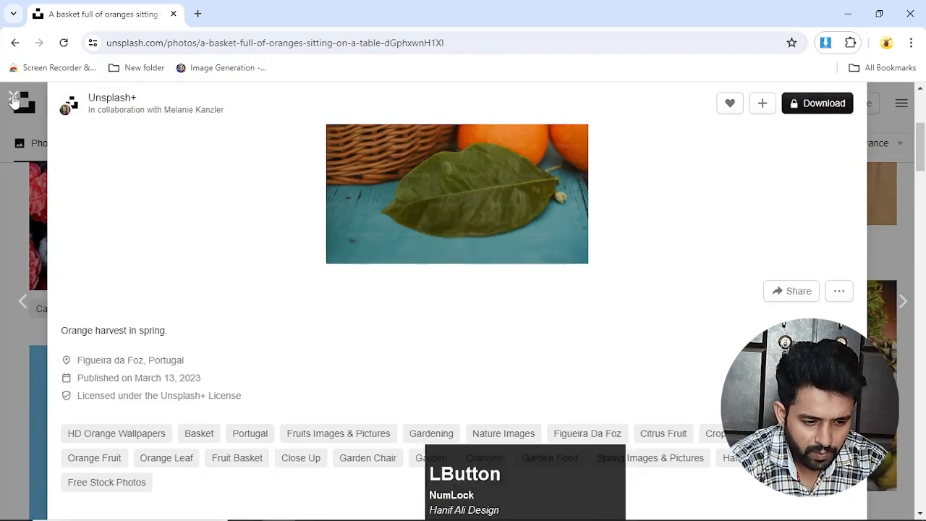
Step: Download the free photo of two red cherries from the Fruits results and copy its attribution text
{"action": "scroll", "coordinate": [400, 285], "scroll_direction": "down", "scroll_amount": 7}
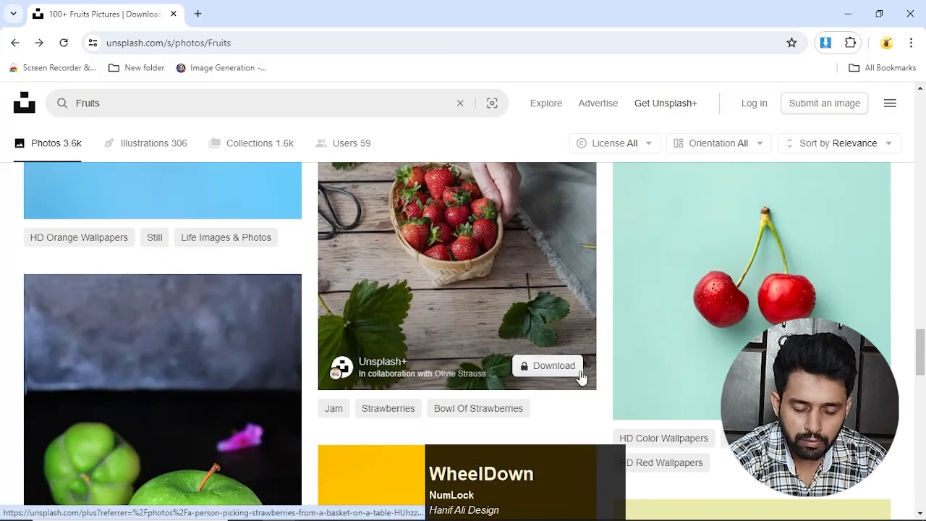
{"action": "scroll", "coordinate": [583, 379], "scroll_direction": "up", "scroll_amount": 4}
{"action": "scroll", "coordinate": [580, 377], "scroll_direction": "up", "scroll_amount": 2}
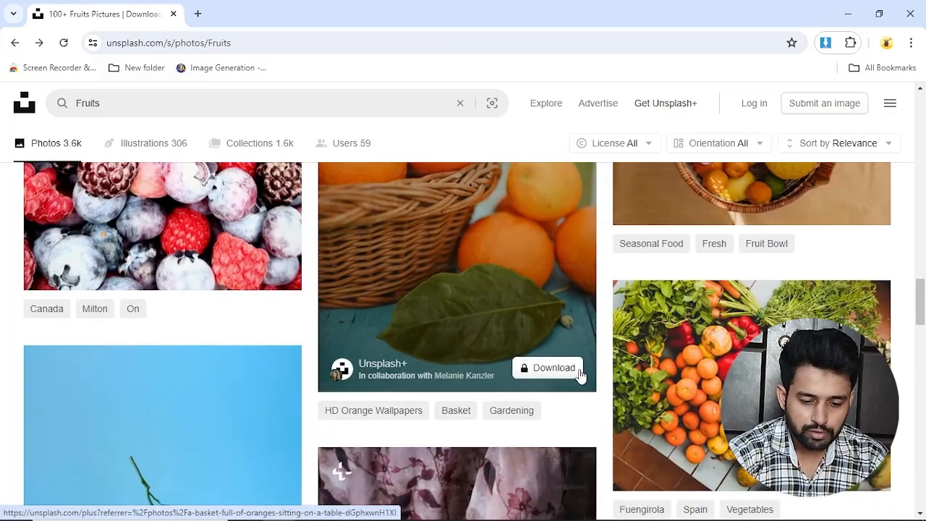
{"action": "scroll", "coordinate": [581, 374], "scroll_direction": "down", "scroll_amount": 5}
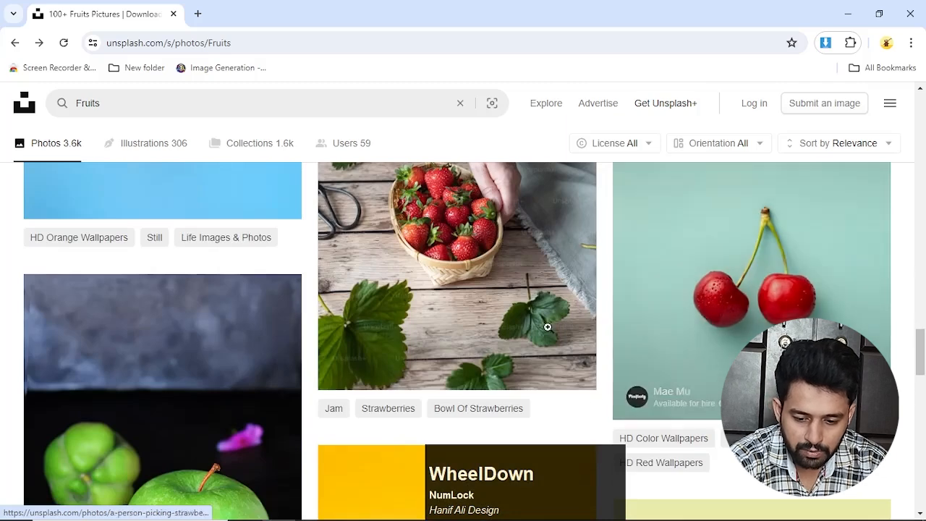
{"action": "left_click", "coordinate": [760, 327]}
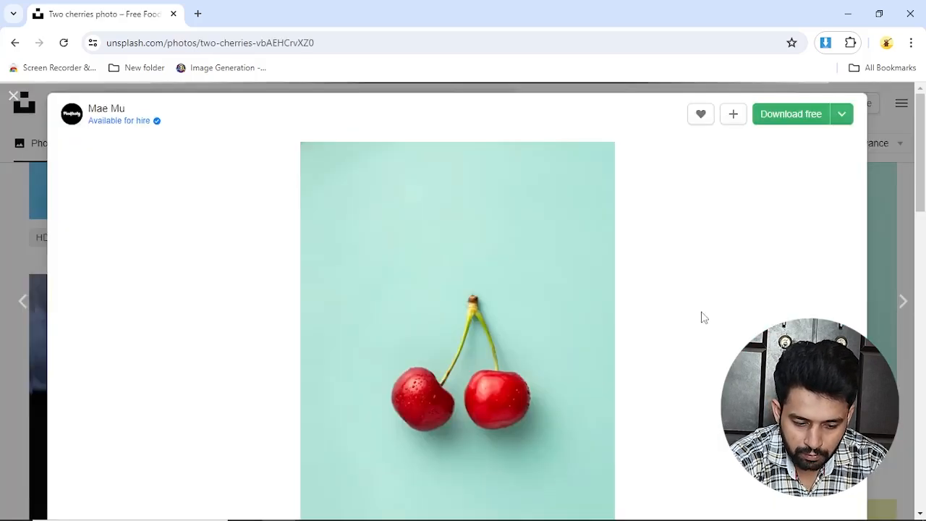
{"action": "left_click", "coordinate": [778, 120]}
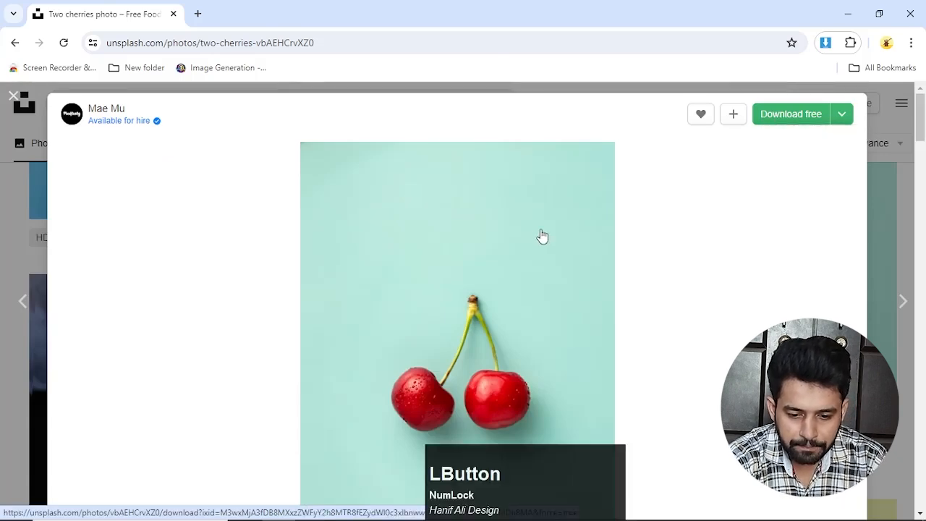
{"action": "scroll", "coordinate": [553, 242], "scroll_direction": "down", "scroll_amount": 1}
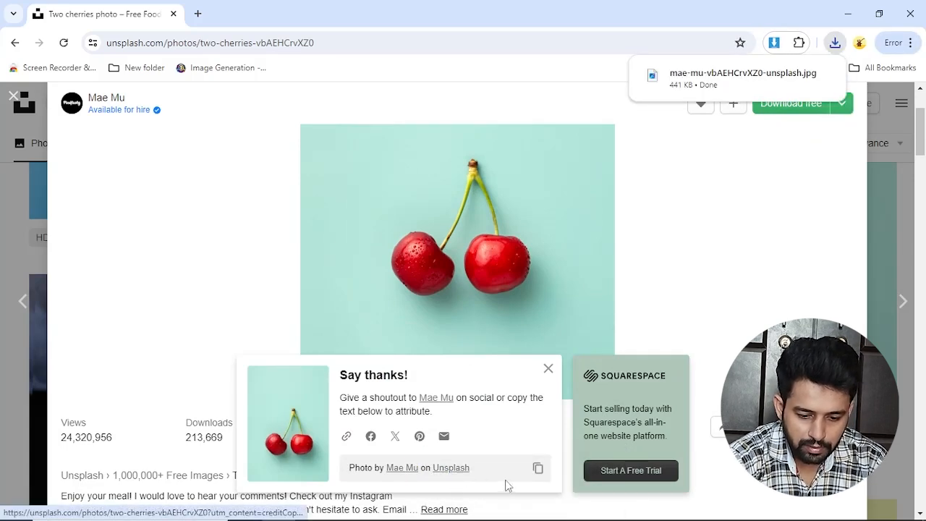
{"action": "left_click", "coordinate": [537, 468]}
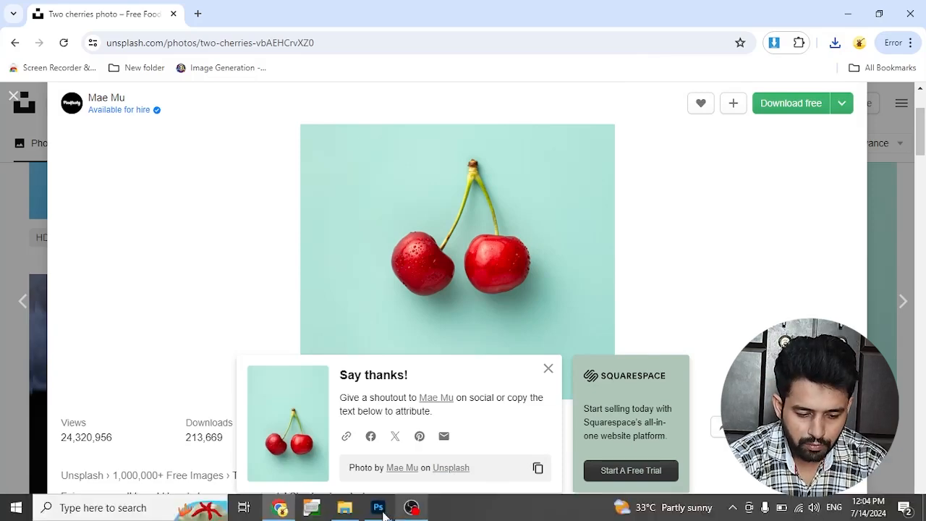
Step: Switch to Photoshop and open the citrus slices photo from the Crop Tool folder on the Desktop
{"action": "left_click", "coordinate": [345, 506]}
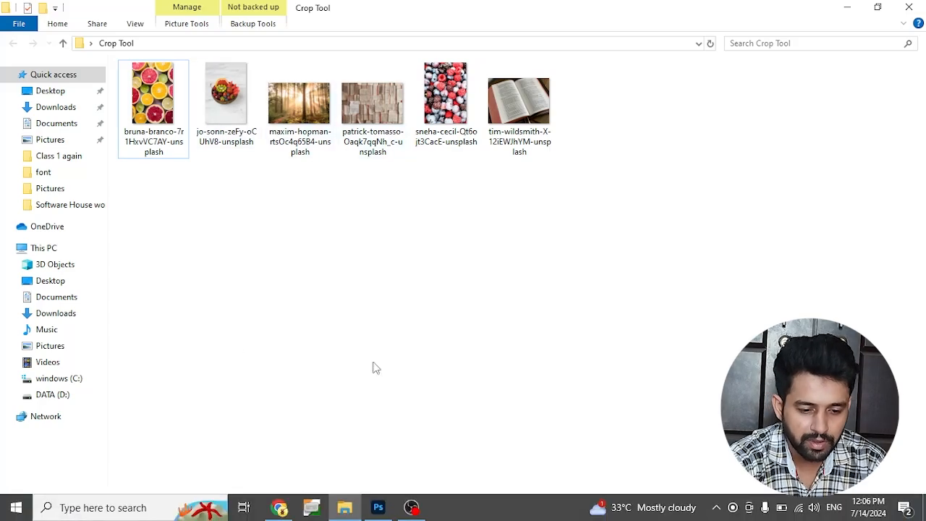
{"action": "left_click", "coordinate": [390, 512]}
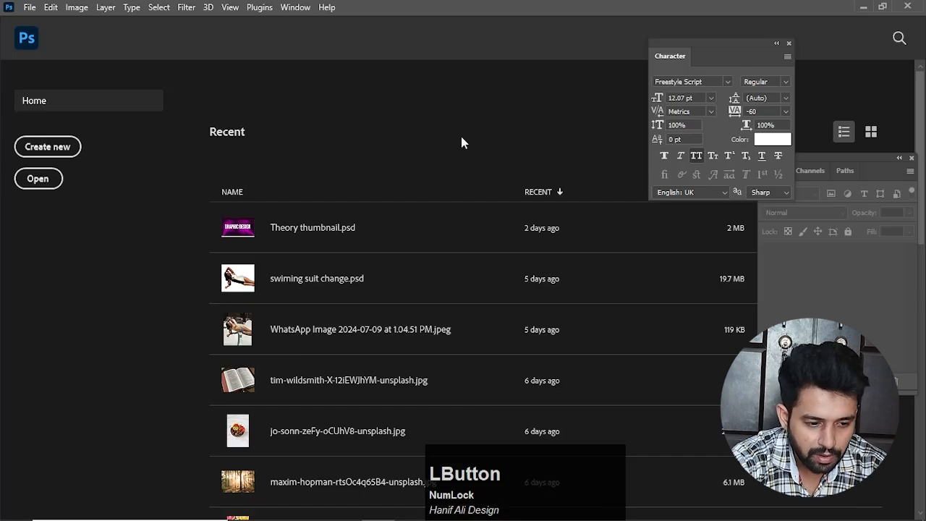
{"action": "left_click", "coordinate": [30, 8]}
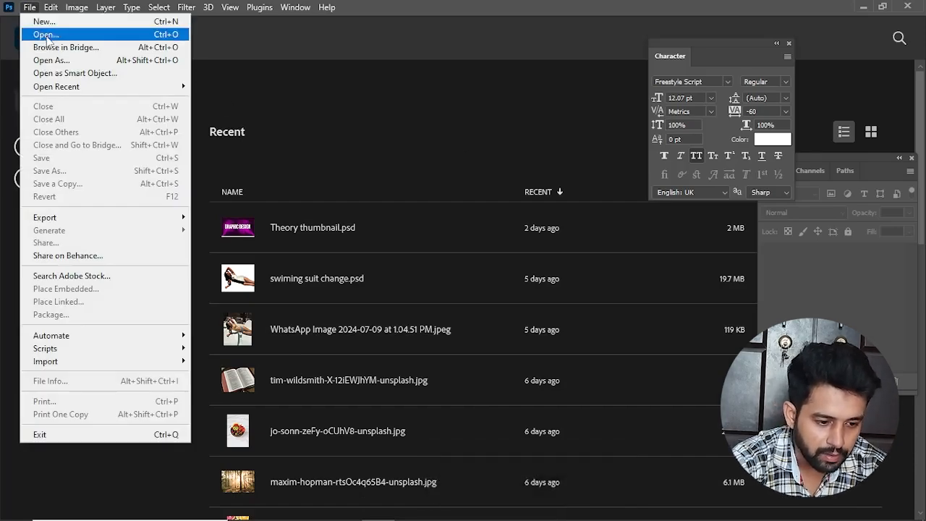
{"action": "left_click", "coordinate": [46, 36]}
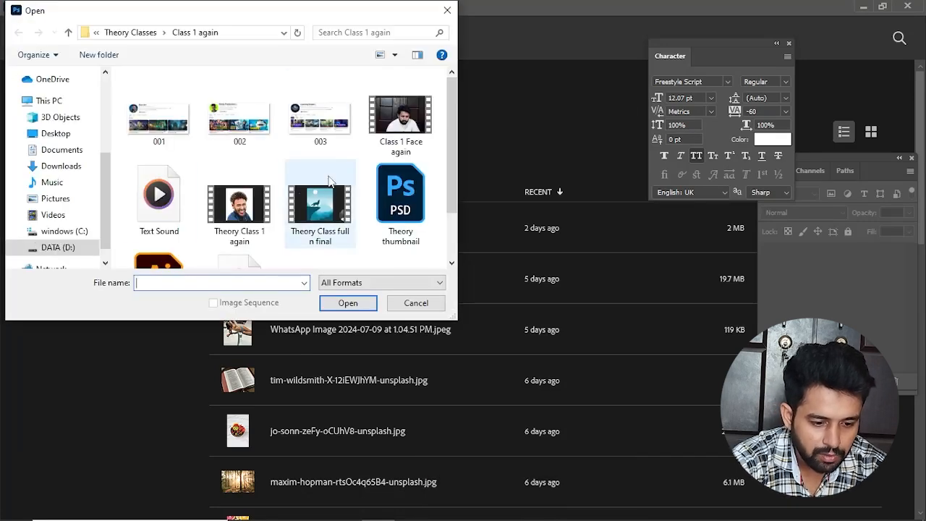
{"action": "left_click", "coordinate": [54, 136]}
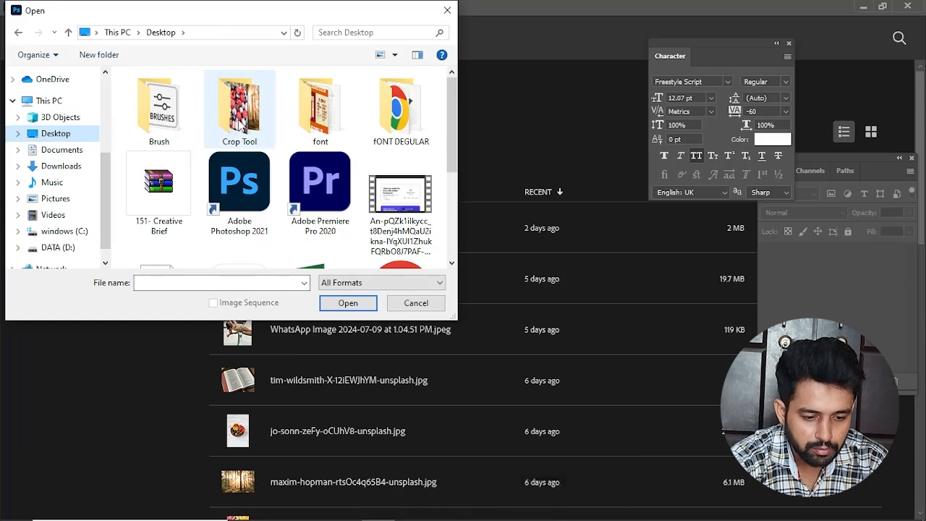
{"action": "double_click", "coordinate": [233, 129]}
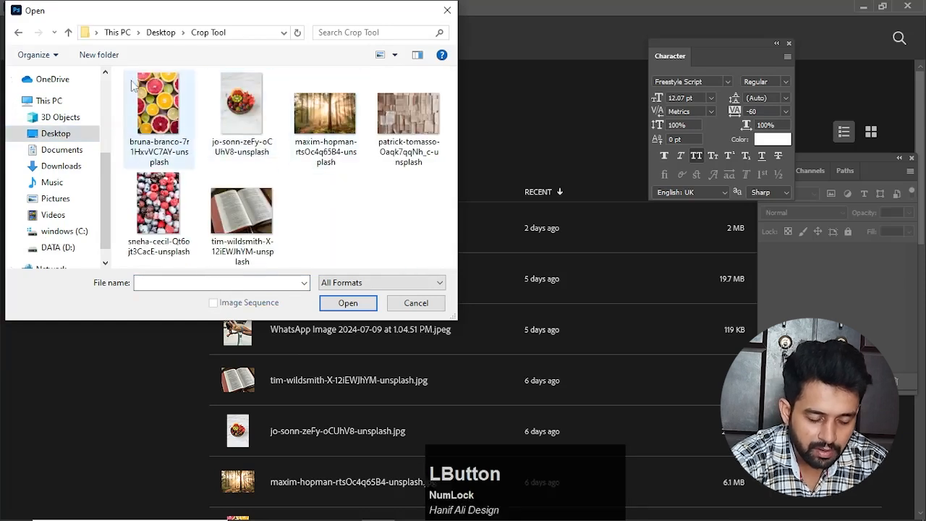
{"action": "left_click", "coordinate": [164, 121]}
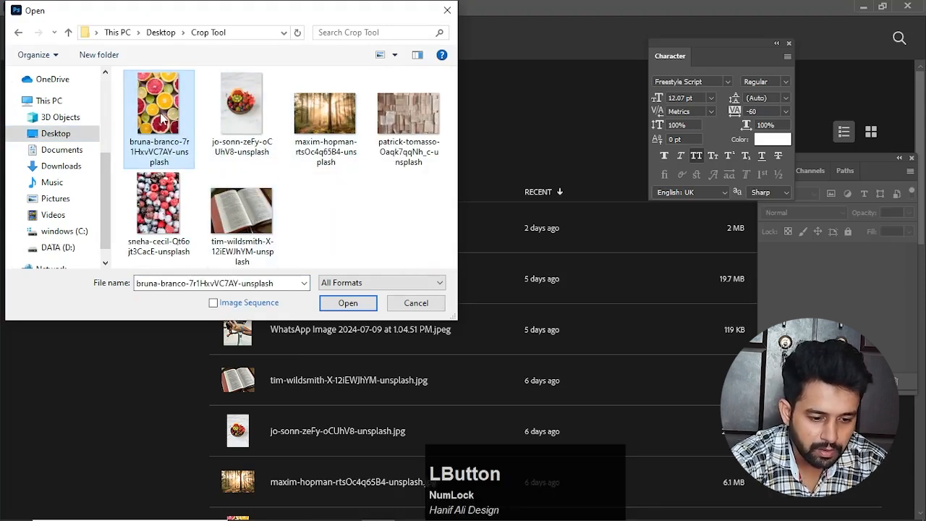
{"action": "left_click", "coordinate": [349, 303]}
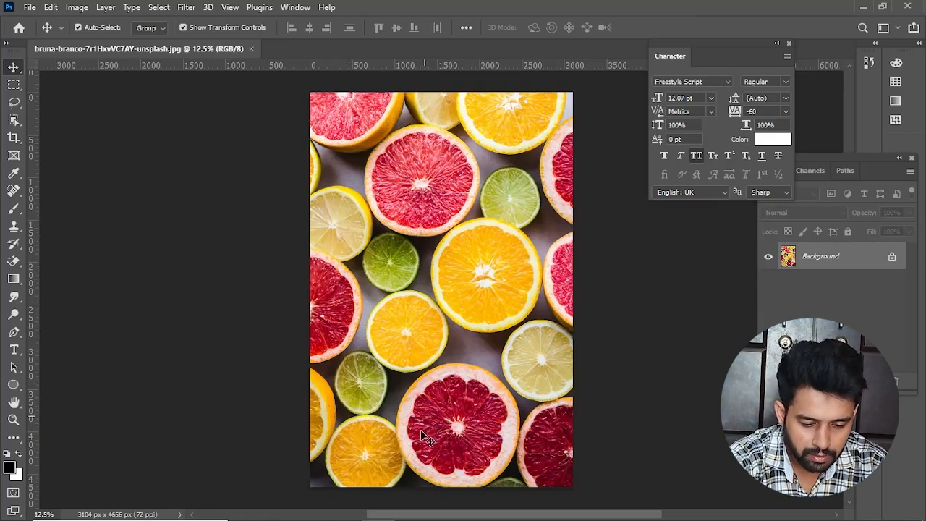
Step: Bring the fruit bowl photo from the Crop Tool folder in File Explorer into Photoshop as a separate document
{"action": "left_click", "coordinate": [347, 510]}
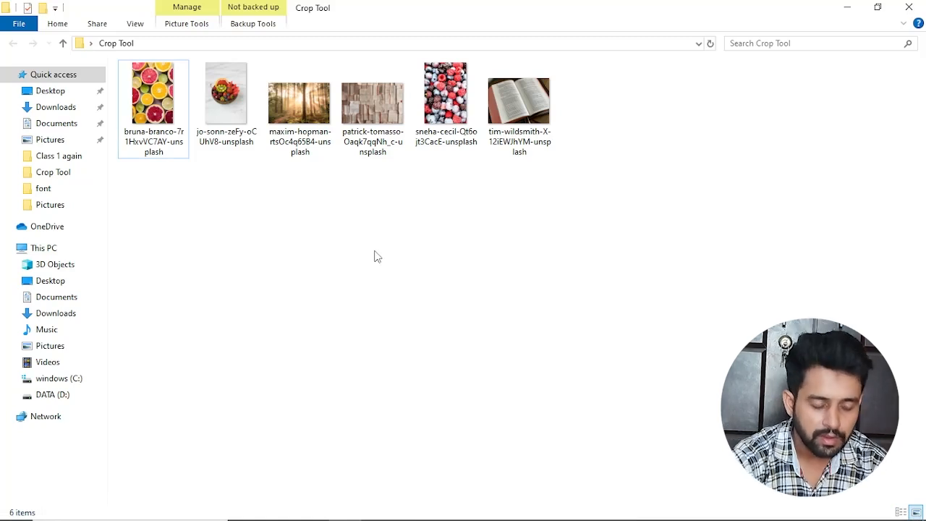
{"action": "left_click_drag", "start_coordinate": [229, 105], "coordinate": [356, 518]}
{"action": "left_click_drag", "start_coordinate": [376, 516], "coordinate": [364, 42]}
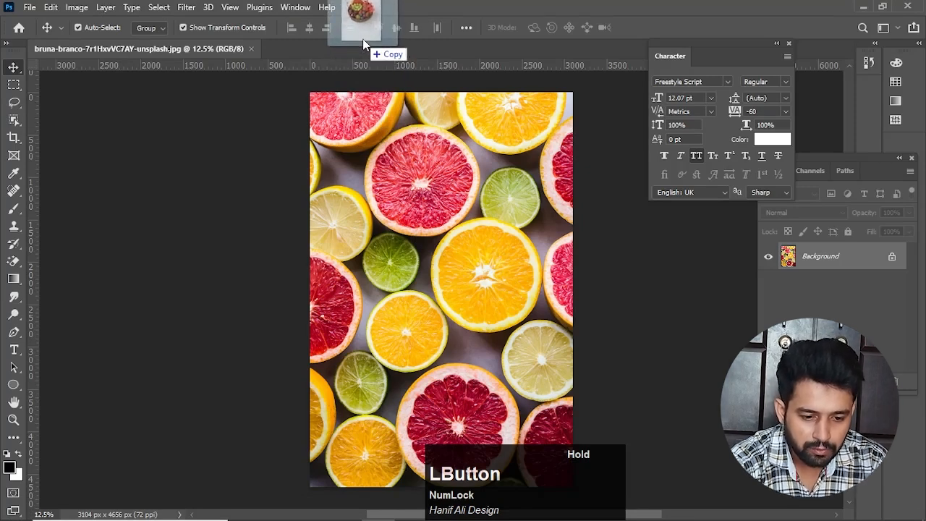
{"action": "left_click_drag", "start_coordinate": [362, 39], "coordinate": [362, 39]}
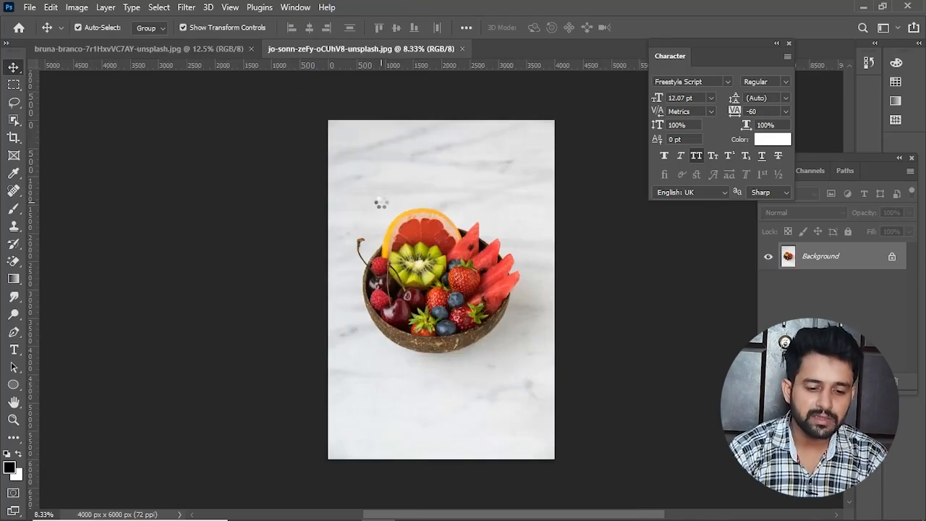
{"action": "left_click", "coordinate": [197, 50]}
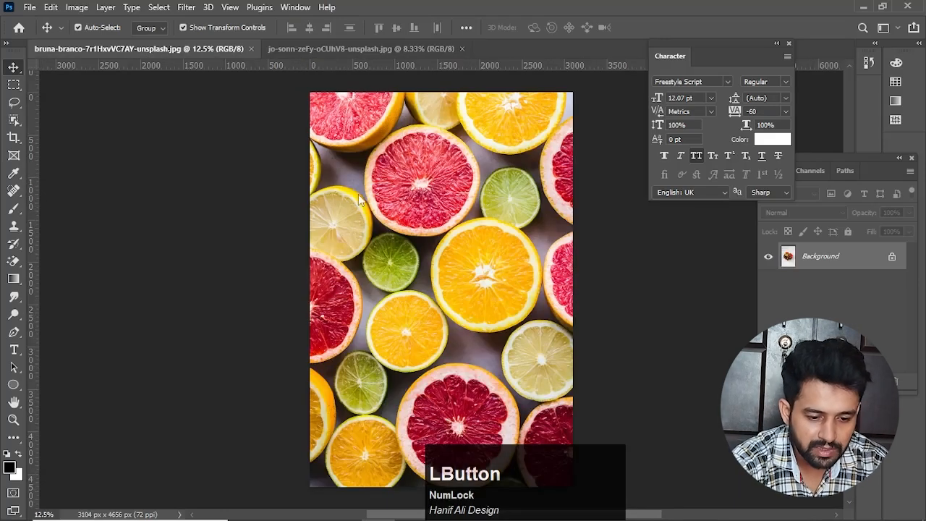
{"action": "left_click", "coordinate": [324, 49]}
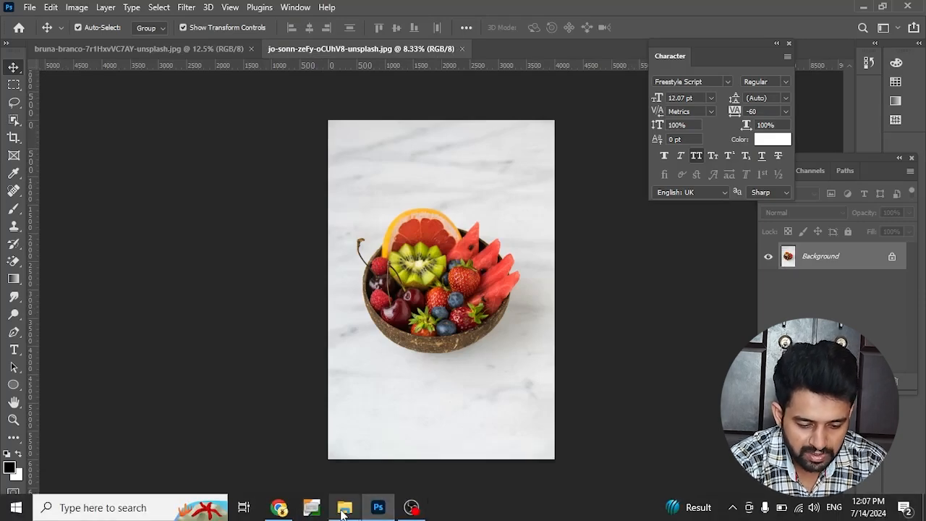
Step: Bring the sunlit forest photo from the Crop Tool folder into Photoshop as its own document and close the floating Character panel
{"action": "left_click", "coordinate": [344, 507]}
{"action": "left_click_drag", "start_coordinate": [298, 105], "coordinate": [529, 53]}
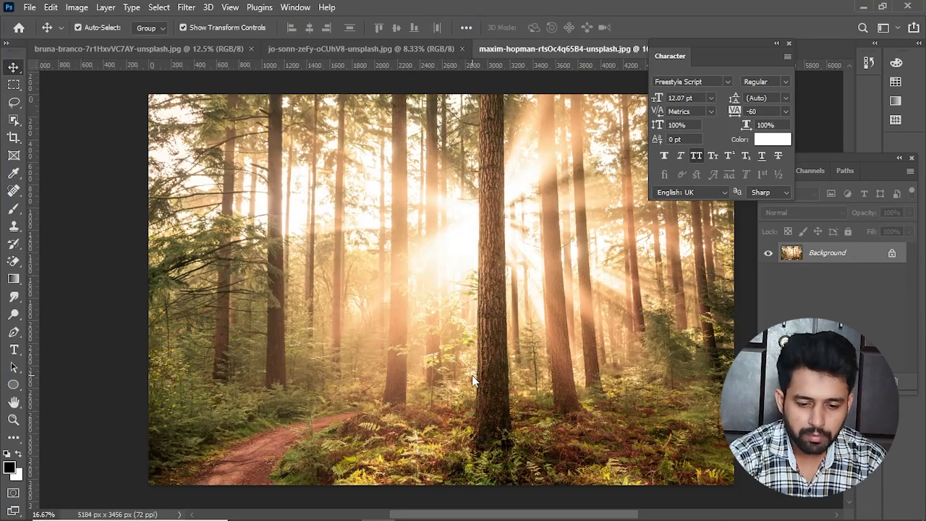
{"action": "left_click", "coordinate": [788, 43]}
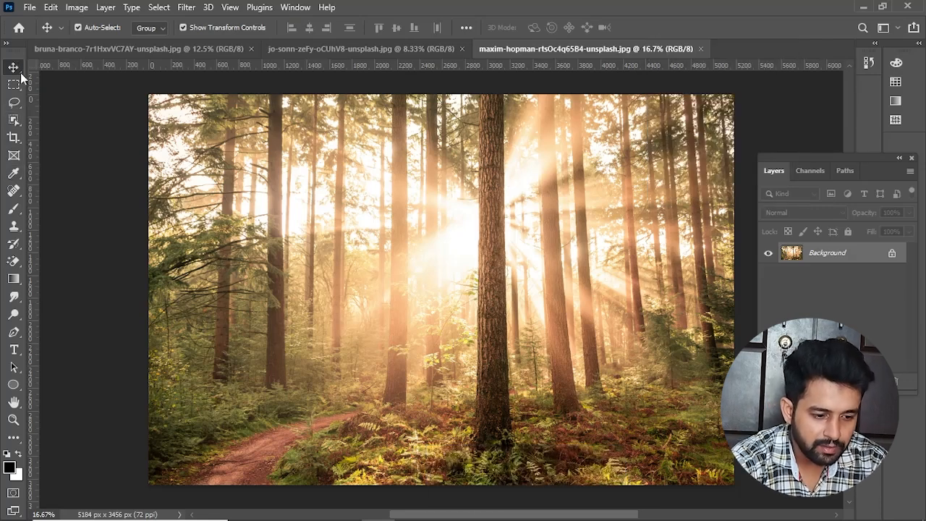
Step: Crop the forest photo with the Crop tool to a portrait strip around the central trunk, about 1800 x 3456 px
{"action": "mouse_move", "coordinate": [14, 139]}
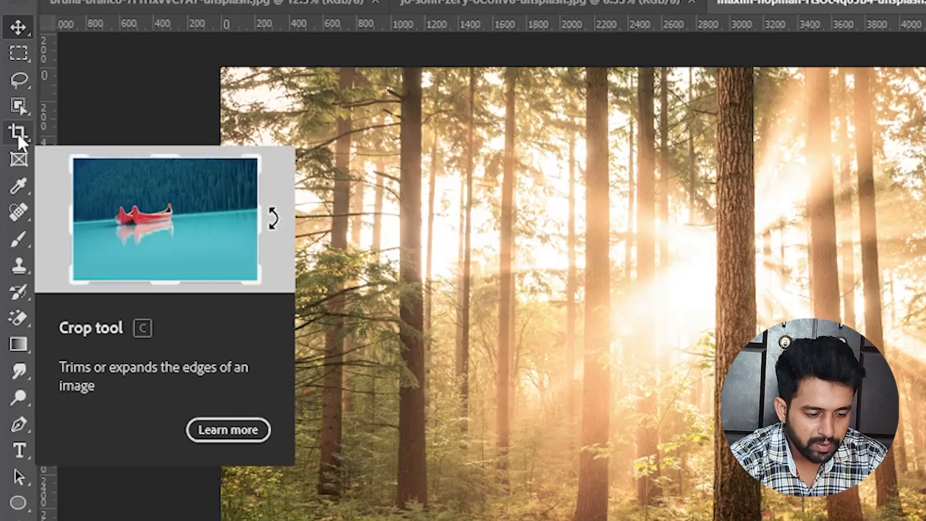
{"action": "left_click", "coordinate": [17, 132]}
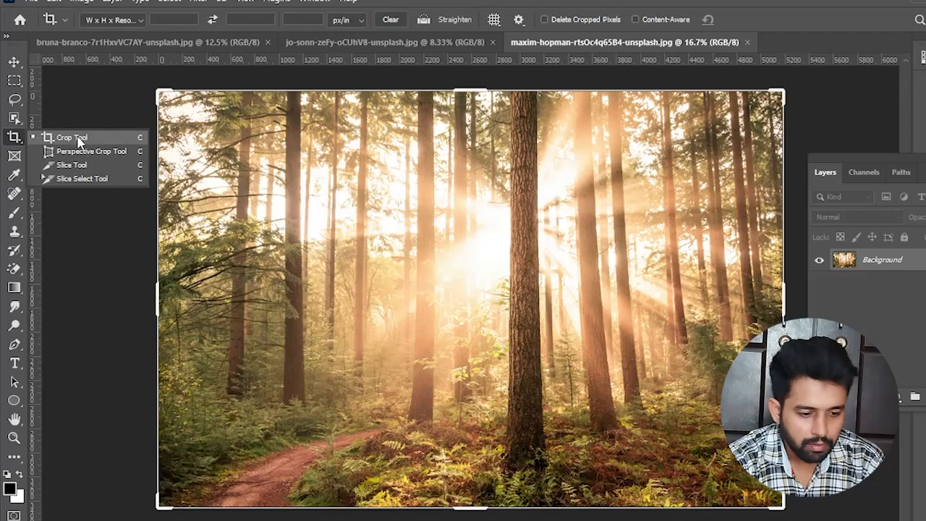
{"action": "left_click", "coordinate": [109, 134]}
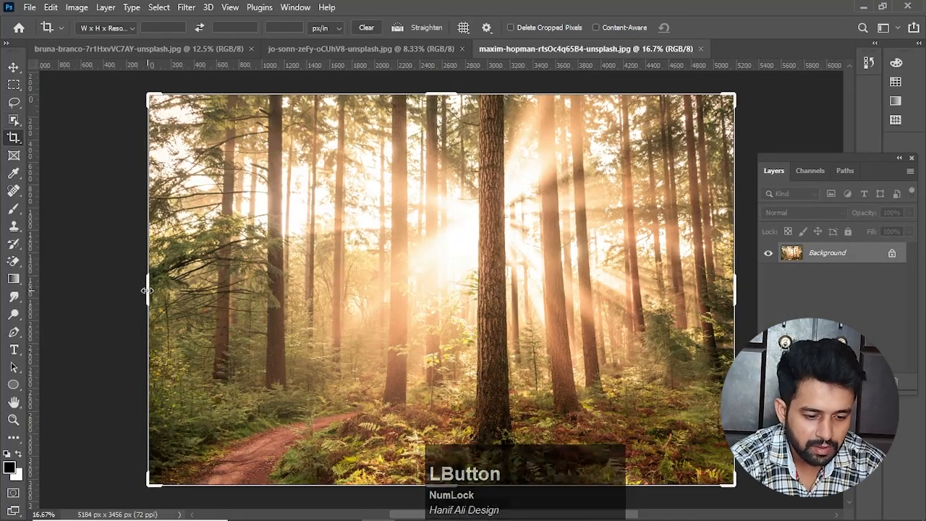
{"action": "left_click_drag", "start_coordinate": [149, 288], "coordinate": [276, 303]}
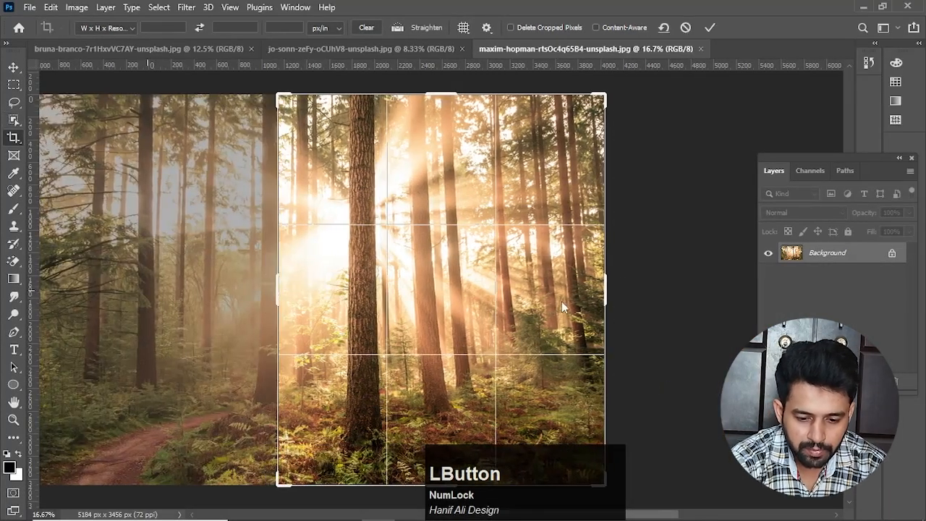
{"action": "left_click_drag", "start_coordinate": [609, 294], "coordinate": [546, 284]}
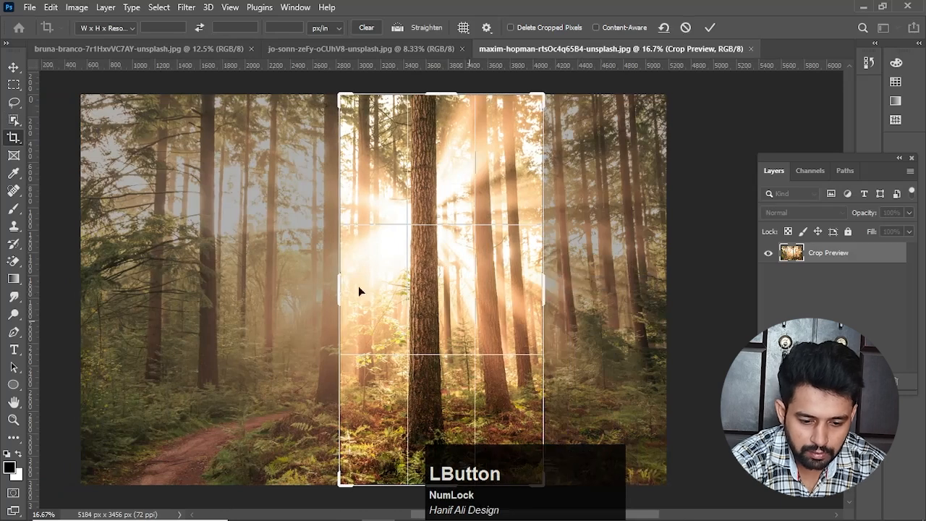
{"action": "key", "text": "Return"}
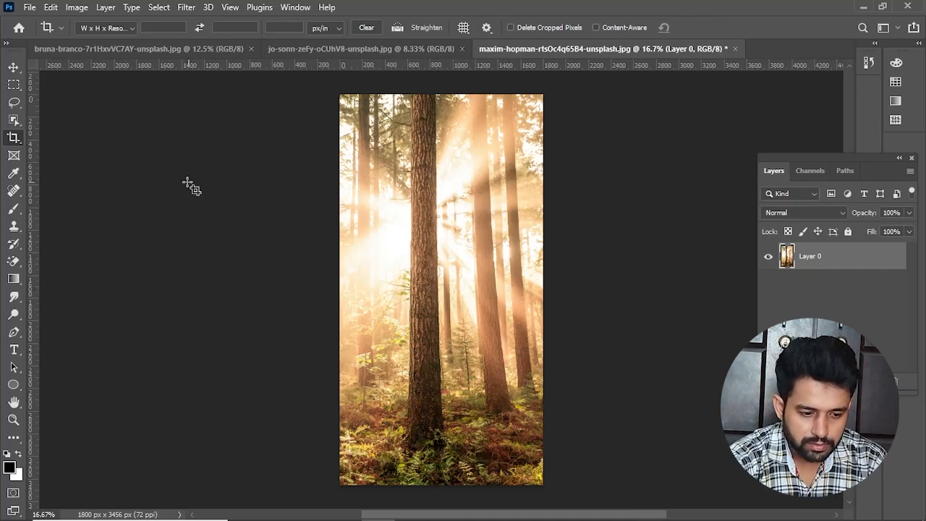
Step: Reopen the forest photo's crop and widen it on both sides to about 2940 x 3456 px
{"action": "left_click", "coordinate": [424, 220]}
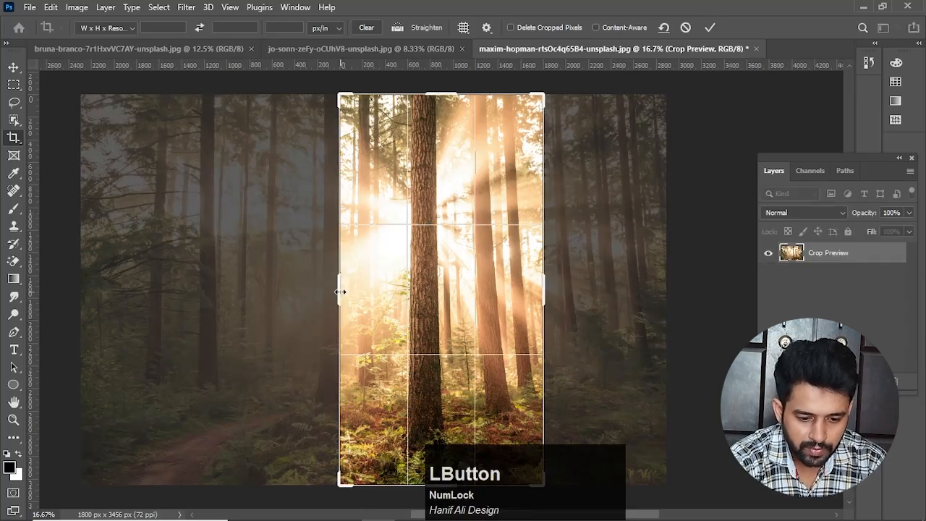
{"action": "left_click_drag", "start_coordinate": [340, 292], "coordinate": [294, 290]}
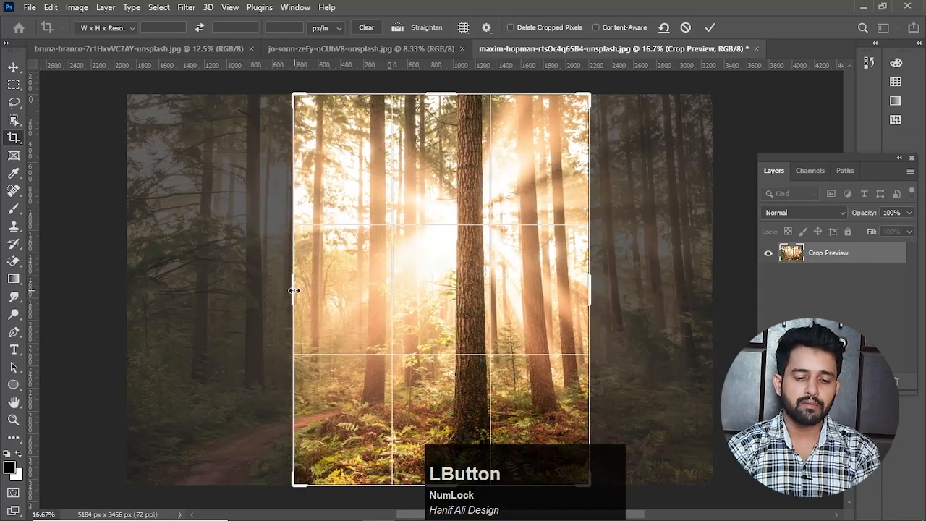
{"action": "left_click_drag", "start_coordinate": [296, 290], "coordinate": [267, 266]}
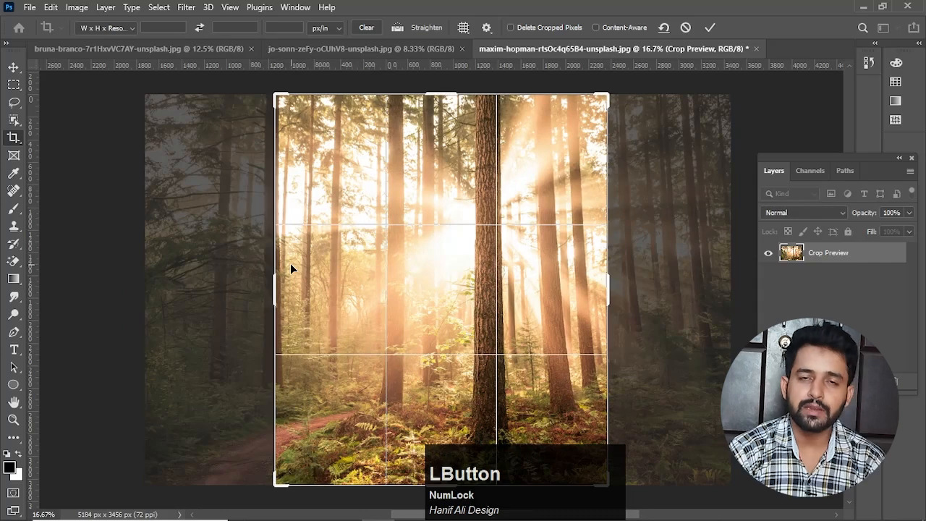
{"action": "key", "text": "Return"}
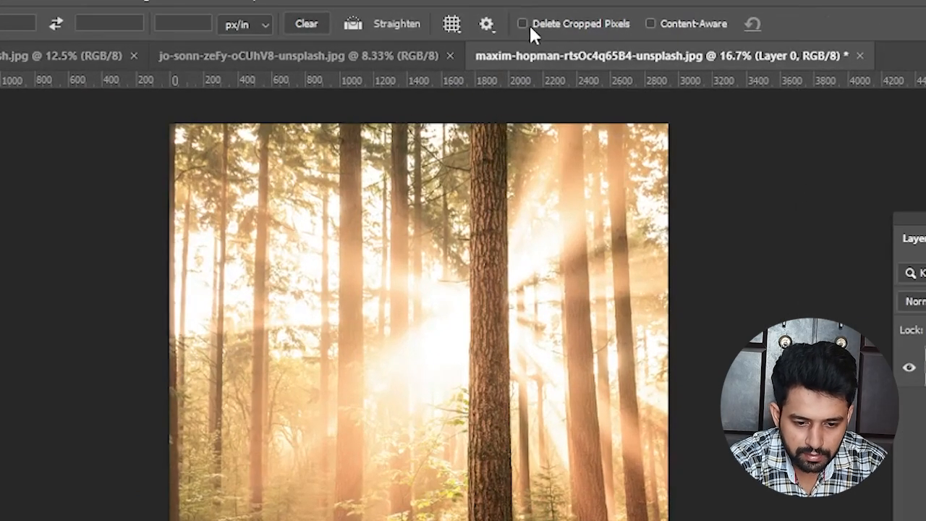
Step: Enable Delete Cropped Pixels and crop the forest photo to a narrow strip around the central trunk, about 1164 x 3456 px
{"action": "left_click", "coordinate": [523, 24]}
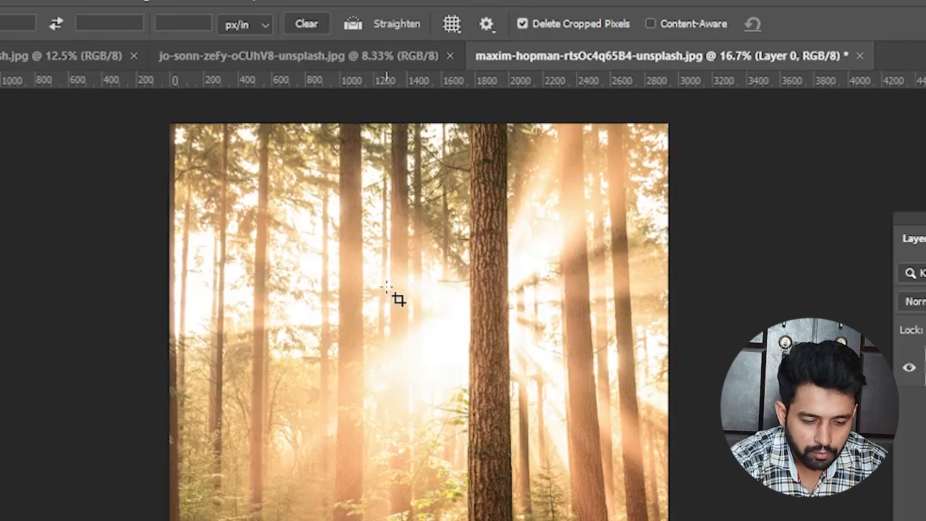
{"action": "left_click", "coordinate": [346, 363]}
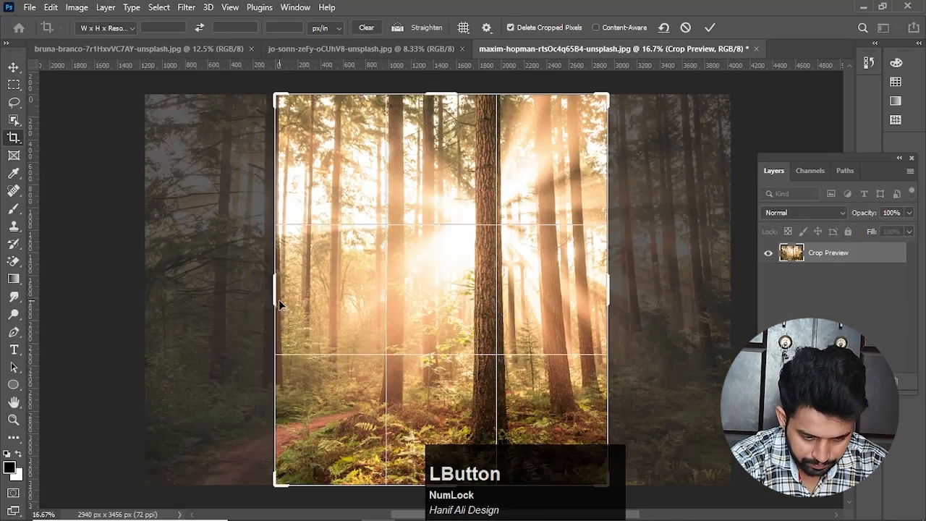
{"action": "left_click_drag", "start_coordinate": [278, 300], "coordinate": [344, 296]}
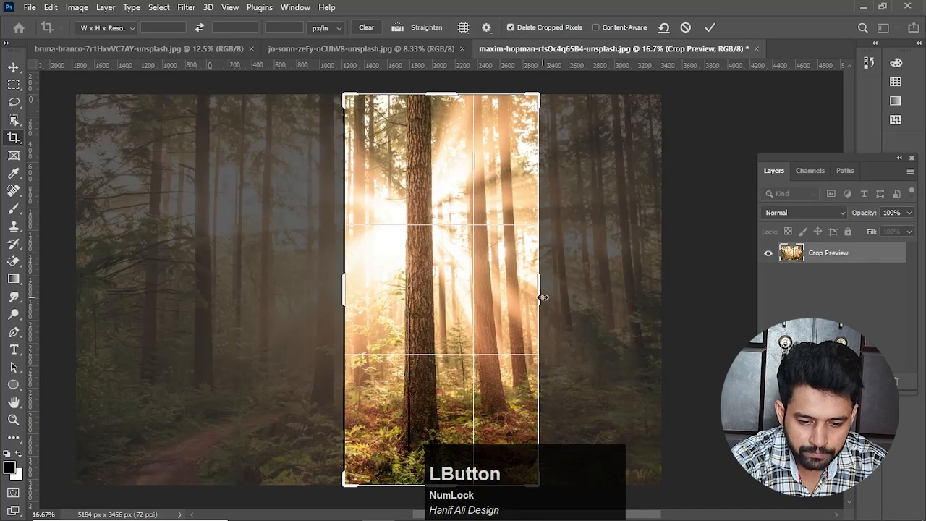
{"action": "left_click_drag", "start_coordinate": [538, 297], "coordinate": [501, 297]}
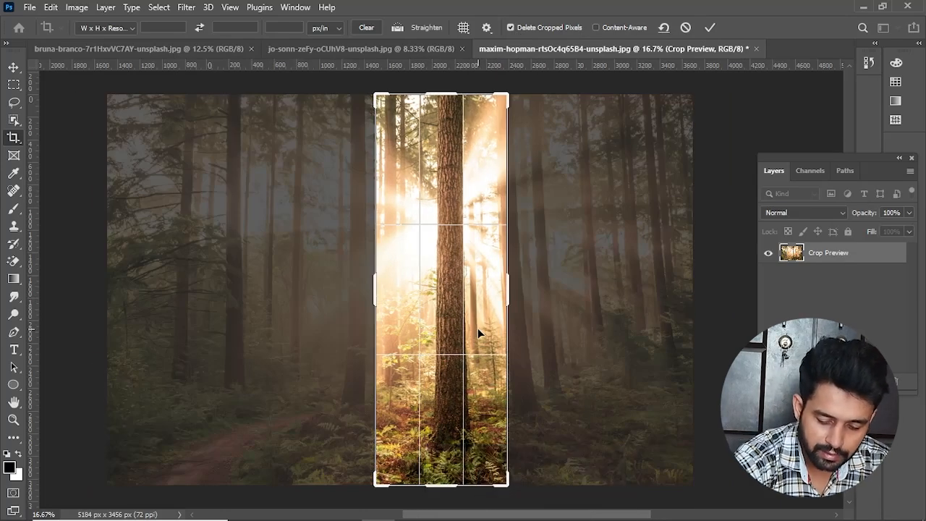
{"action": "key", "text": "Return"}
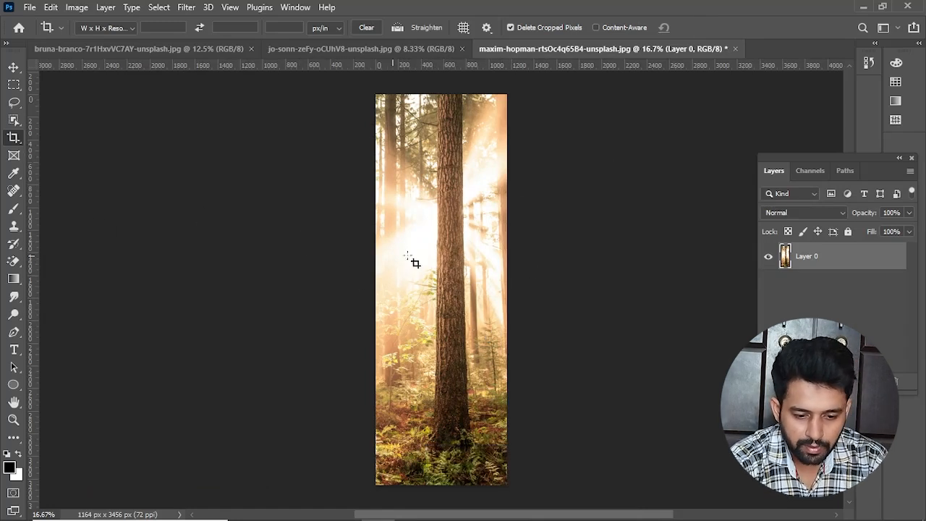
Step: Try to extend the narrow forest crop sideways, cancel the extension, turn off Delete Cropped Pixels and undo the narrow crop
{"action": "left_click", "coordinate": [440, 262]}
{"action": "left_click_drag", "start_coordinate": [376, 289], "coordinate": [320, 288]}
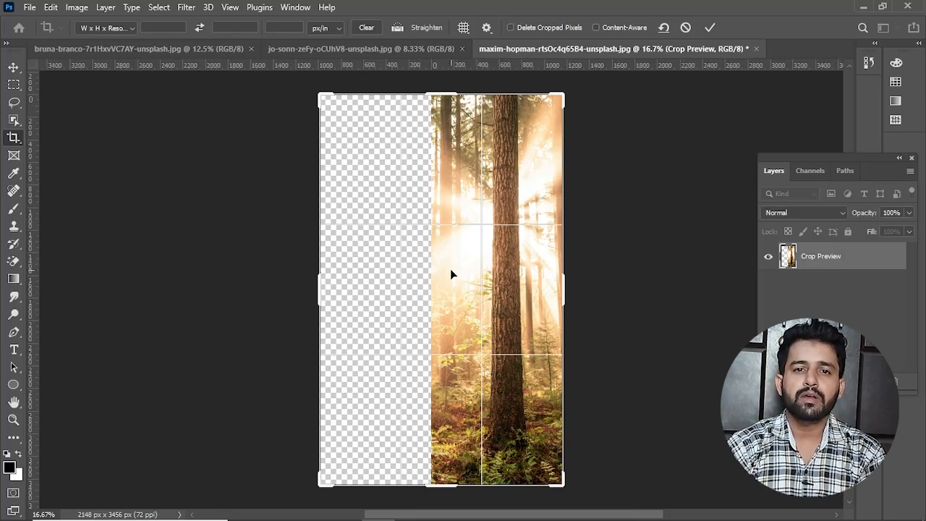
{"action": "key", "text": "ctrl+z"}
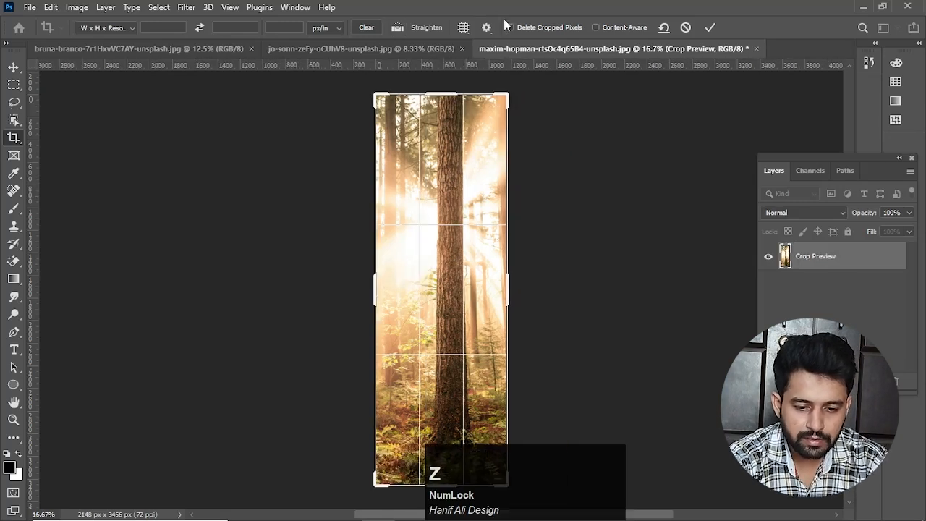
{"action": "key", "text": "Escape"}
{"action": "key", "text": "v"}
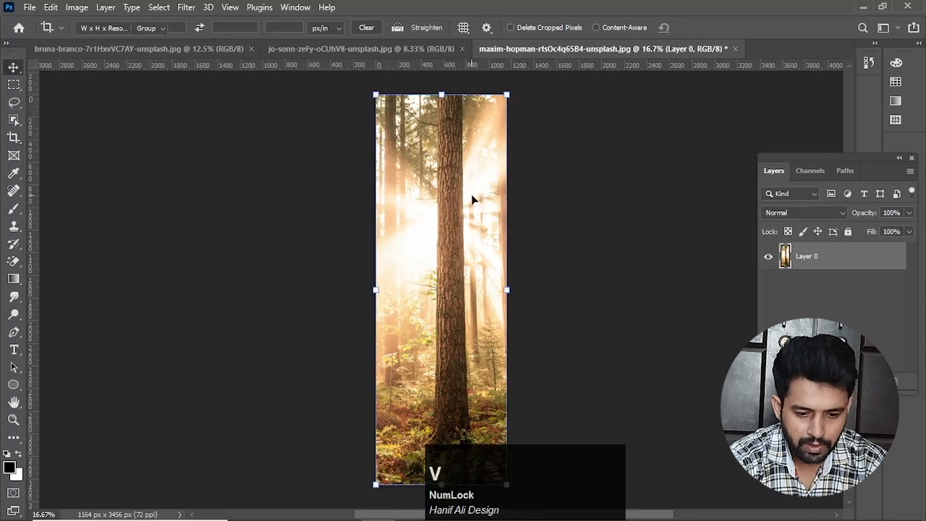
{"action": "key", "text": "ctrl+z"}
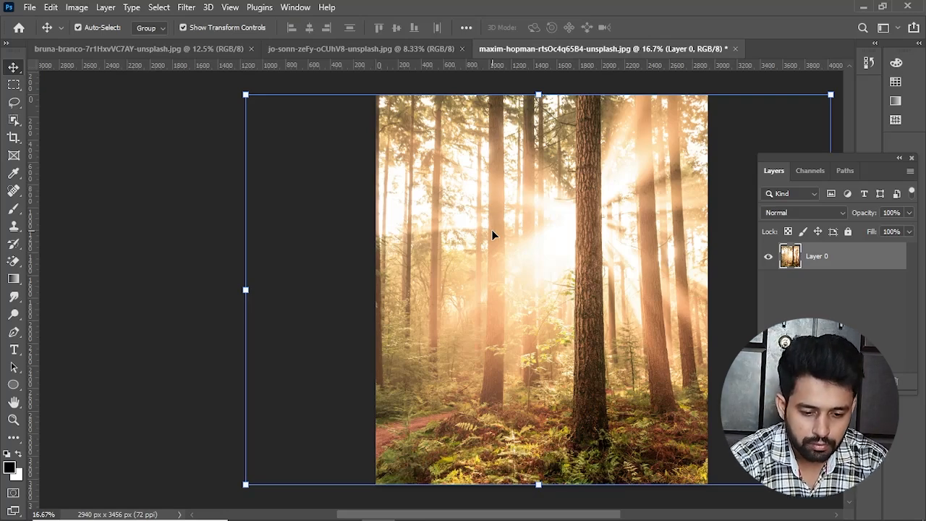
Step: With Delete Cropped Pixels off, crop the forest photo to a narrow strip above the dirt path, about 828 x 3456 px
{"action": "left_click", "coordinate": [13, 139]}
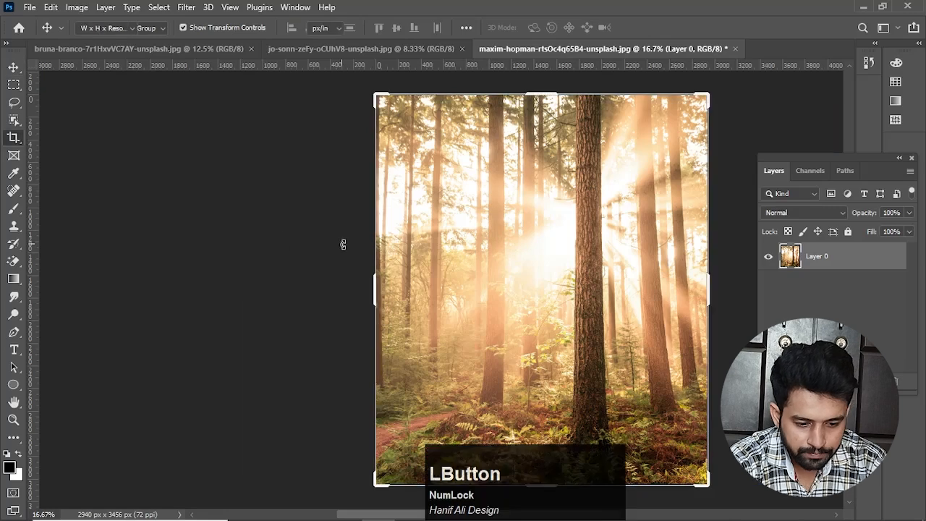
{"action": "left_click_drag", "start_coordinate": [375, 289], "coordinate": [338, 290]}
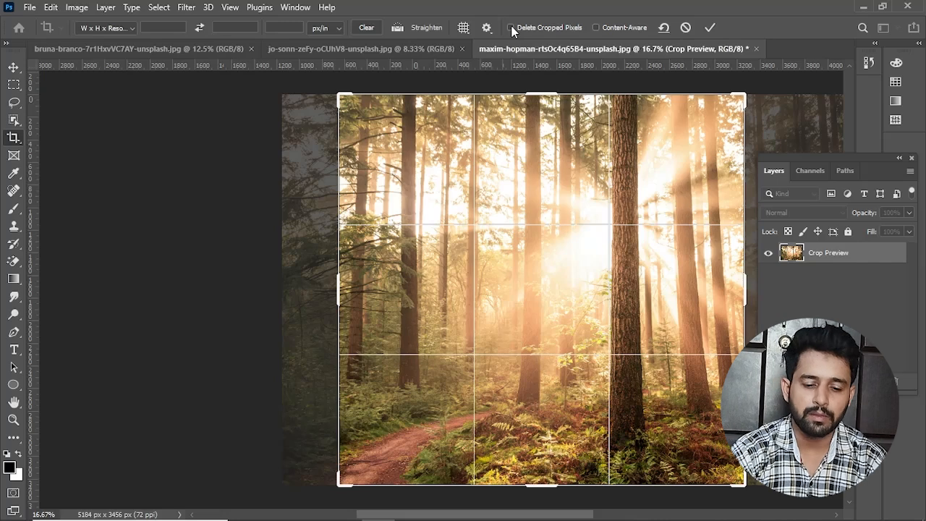
{"action": "mouse_move", "coordinate": [331, 297]}
{"action": "left_mouse_down"}
{"action": "mouse_move", "coordinate": [376, 291]}
{"action": "mouse_move", "coordinate": [341, 294]}
{"action": "left_mouse_up"}
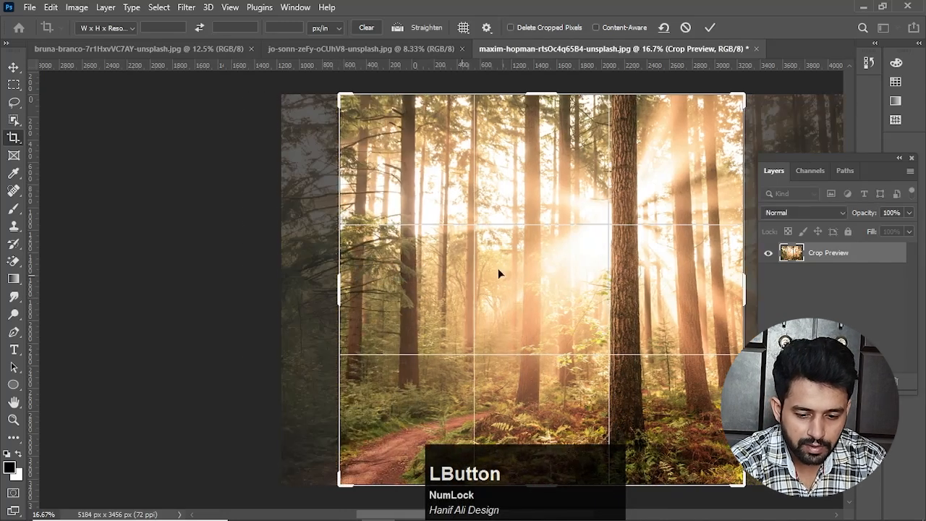
{"action": "left_click_drag", "start_coordinate": [744, 288], "coordinate": [590, 290]}
{"action": "key", "text": "Return"}
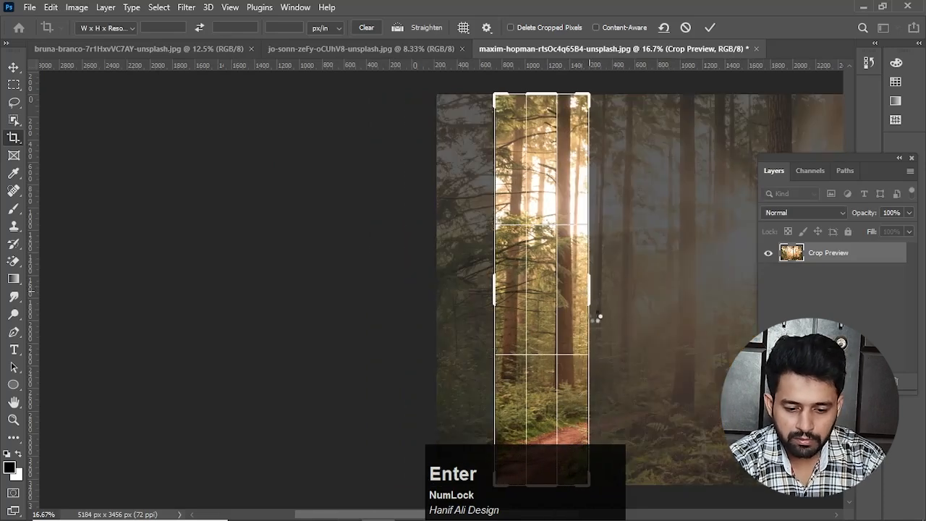
Step: Readjust the forest crop from both sides to a sunlit strip farther into the scene, about 852 x 3456 px, and apply it
{"action": "left_click", "coordinate": [548, 254]}
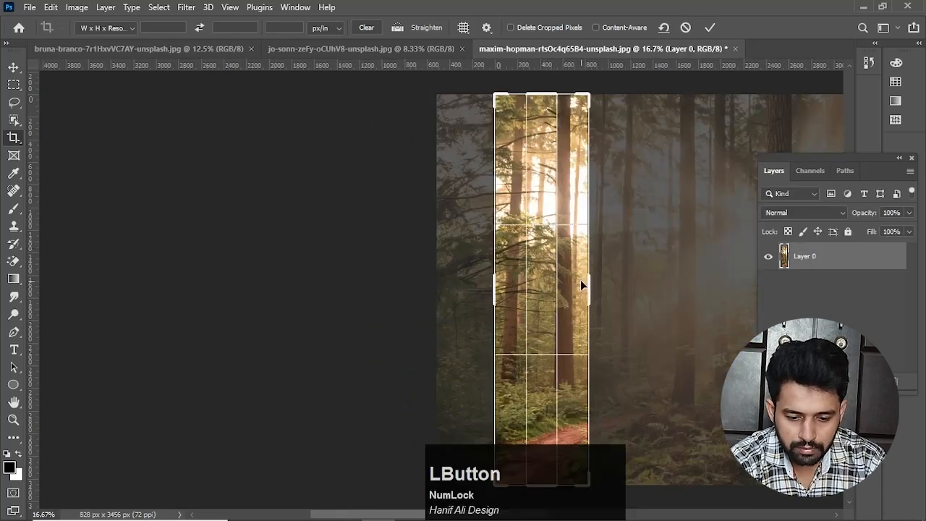
{"action": "left_click_drag", "start_coordinate": [587, 287], "coordinate": [665, 290]}
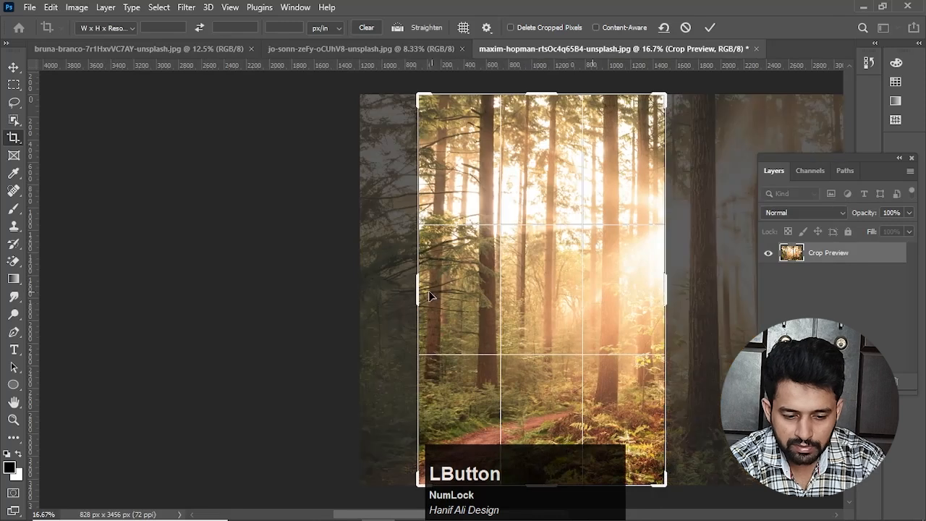
{"action": "left_click_drag", "start_coordinate": [428, 290], "coordinate": [491, 300]}
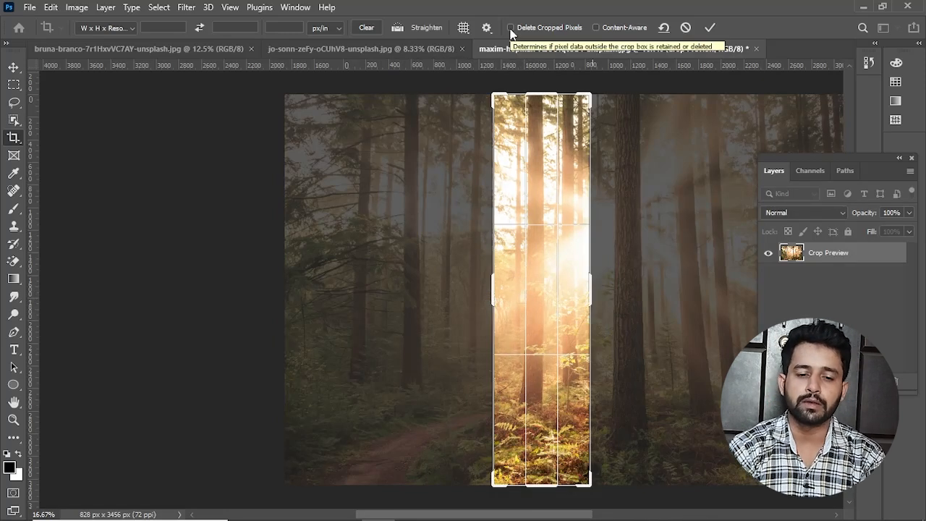
{"action": "key", "text": "Return"}
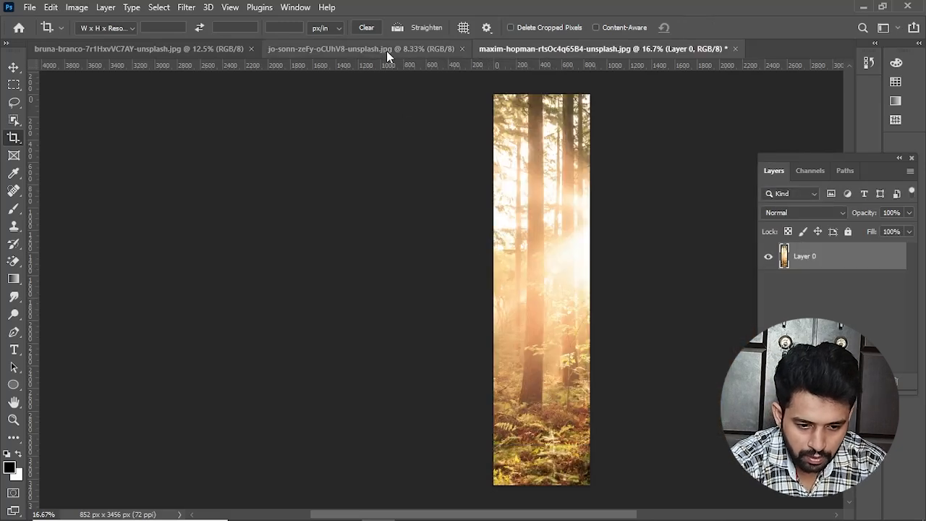
Step: In the fruit bowl document, set the Crop tool to Original Ratio and scale the crop box down and back to the full image
{"action": "left_click", "coordinate": [386, 51]}
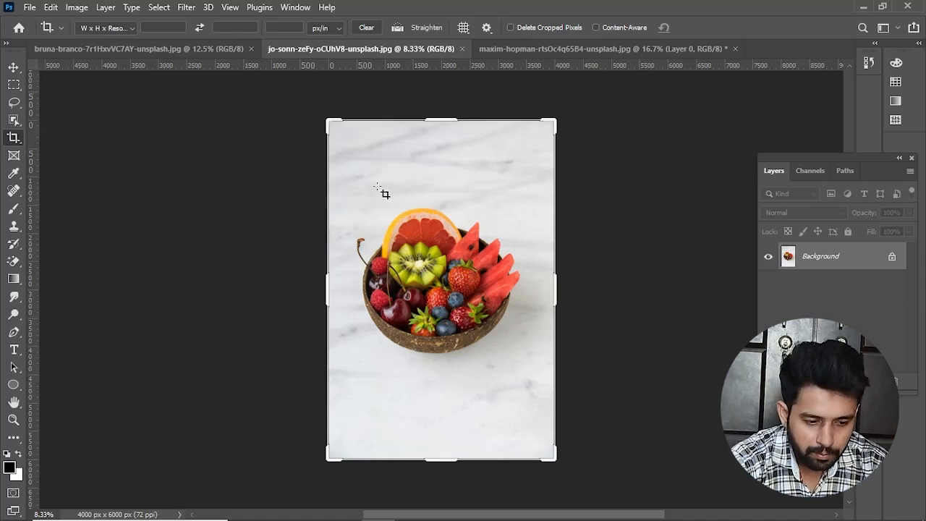
{"action": "left_click", "coordinate": [13, 67]}
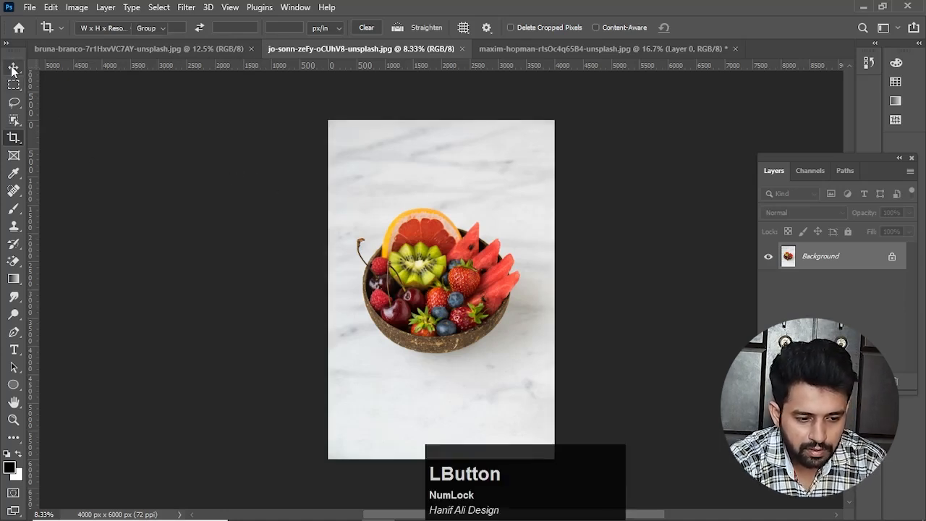
{"action": "left_click", "coordinate": [14, 137]}
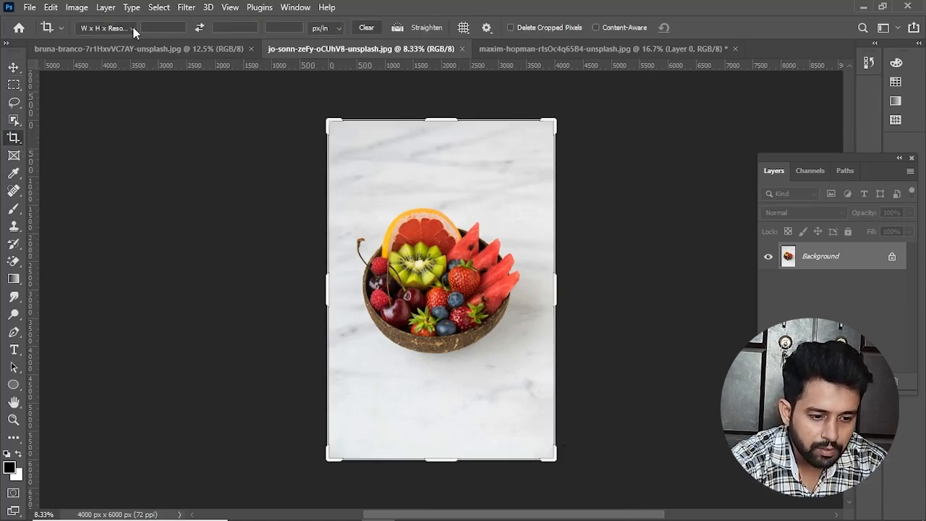
{"action": "left_click", "coordinate": [133, 29]}
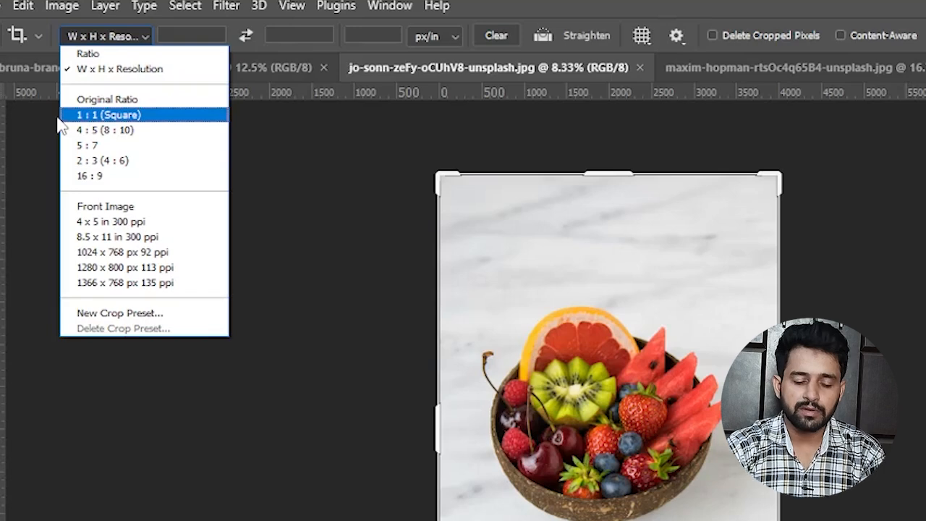
{"action": "left_click", "coordinate": [91, 102]}
{"action": "left_click_drag", "start_coordinate": [439, 177], "coordinate": [496, 241]}
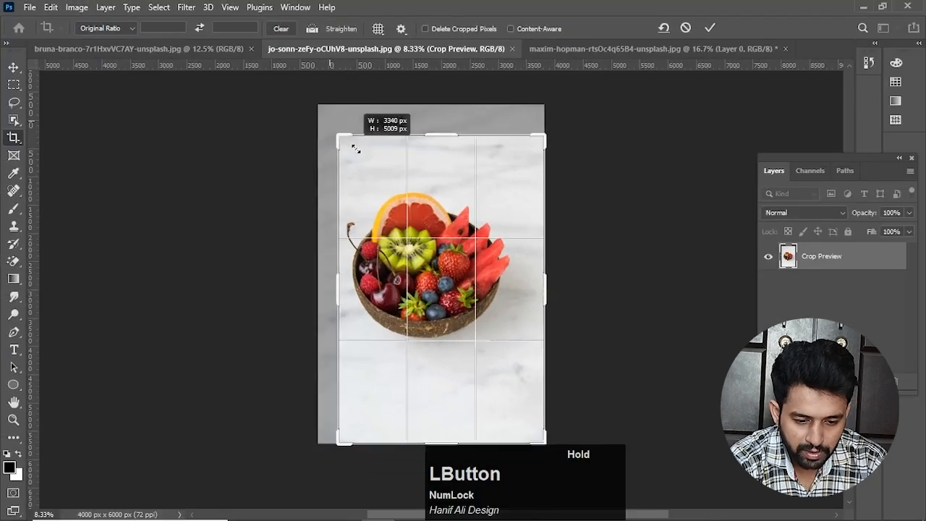
{"action": "left_click_drag", "start_coordinate": [355, 148], "coordinate": [322, 123]}
Step: Set the fruit bowl's crop ratio to 1 : 1 (Square) and shrink the square crop box over the bowl
{"action": "left_click", "coordinate": [124, 28]}
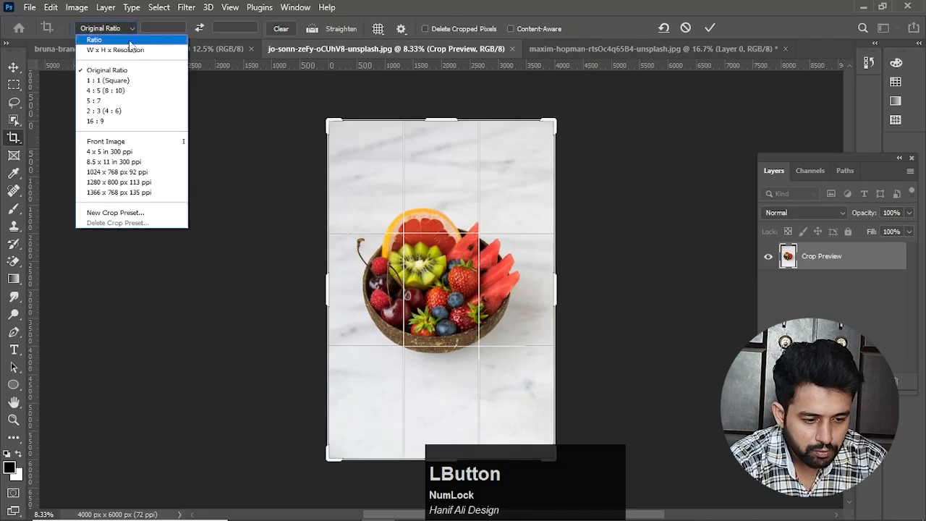
{"action": "left_click", "coordinate": [130, 81]}
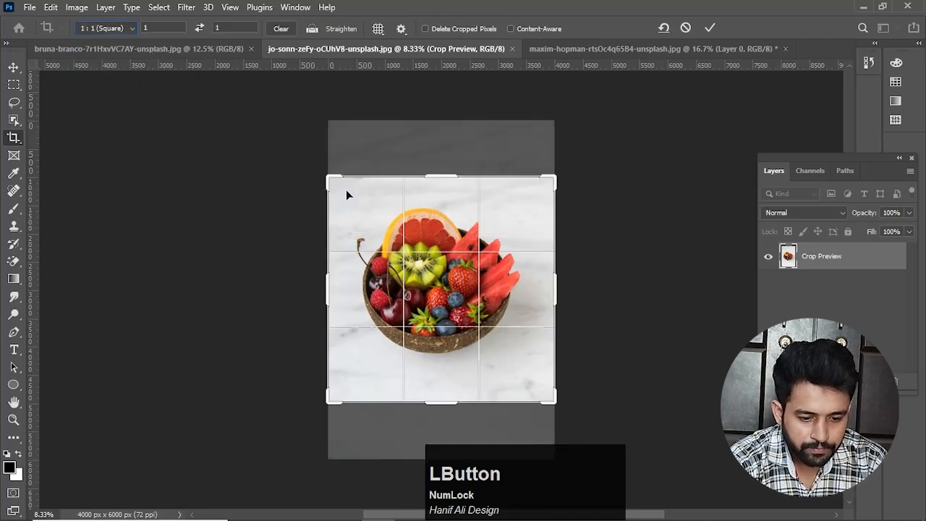
{"action": "left_click_drag", "start_coordinate": [332, 182], "coordinate": [353, 373]}
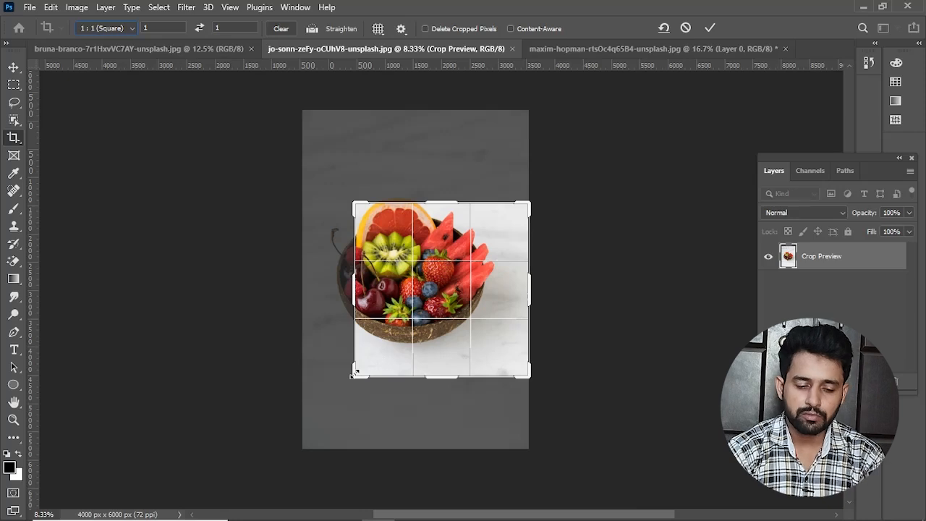
Step: Centre the fruit bowl in the square crop box and apply the crop at about 3076 x 3076 px, undoing it again
{"action": "left_click_drag", "start_coordinate": [453, 307], "coordinate": [486, 327]}
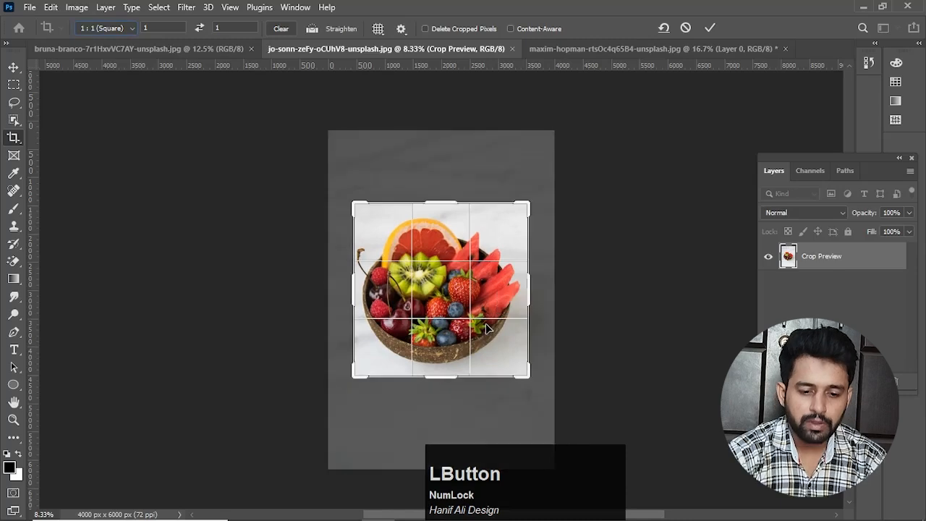
{"action": "key", "text": "Return"}
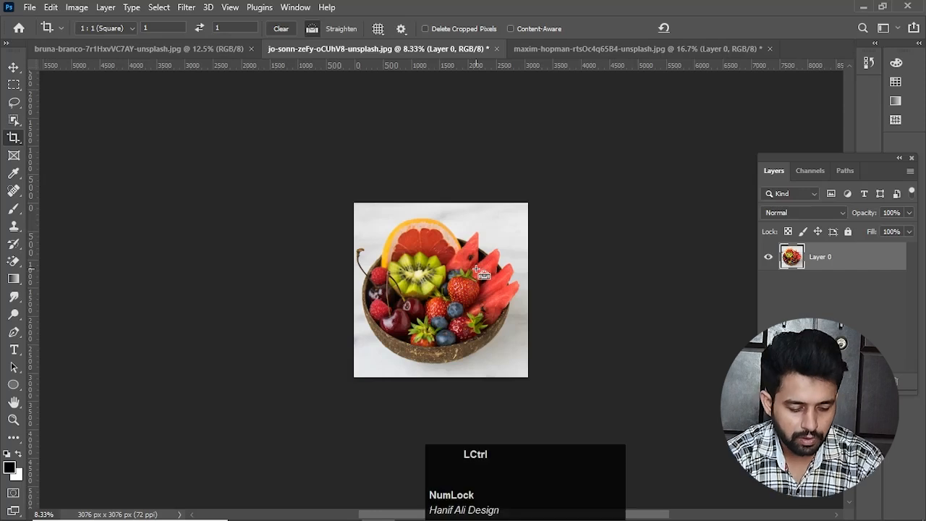
{"action": "key", "text": "ctrl+z"}
{"action": "scroll", "coordinate": [477, 273], "scroll_direction": "down", "scroll_amount": 5}
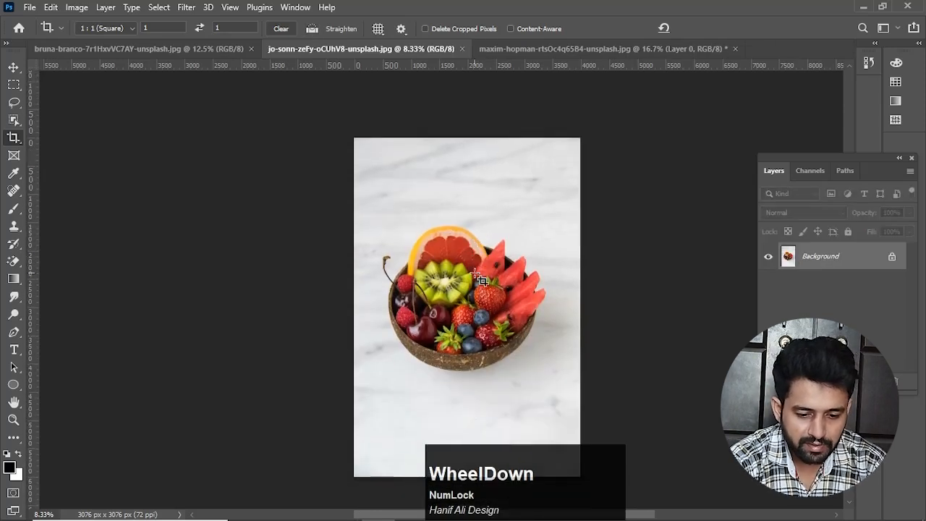
Step: Set the fruit bowl's crop ratio to 16 : 9 and shrink the landscape crop box slightly around the bowl
{"action": "left_click", "coordinate": [131, 28]}
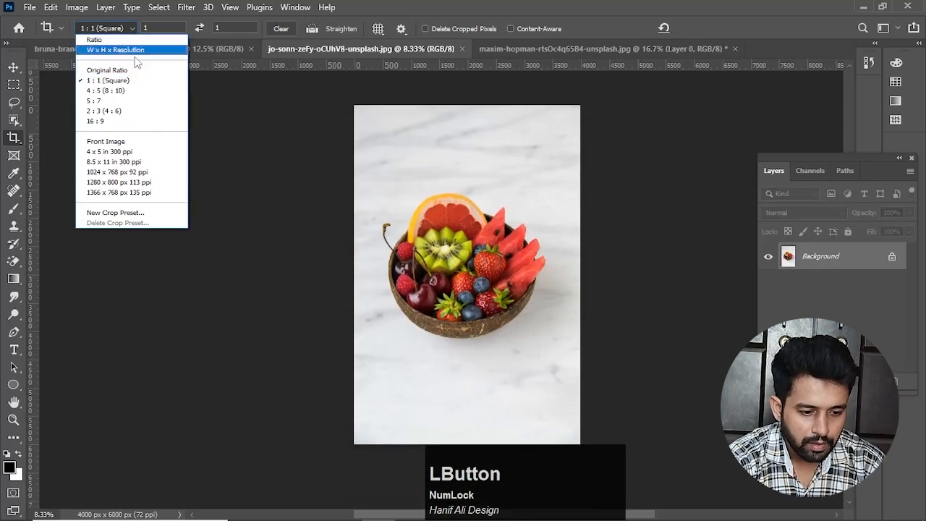
{"action": "left_click", "coordinate": [125, 122]}
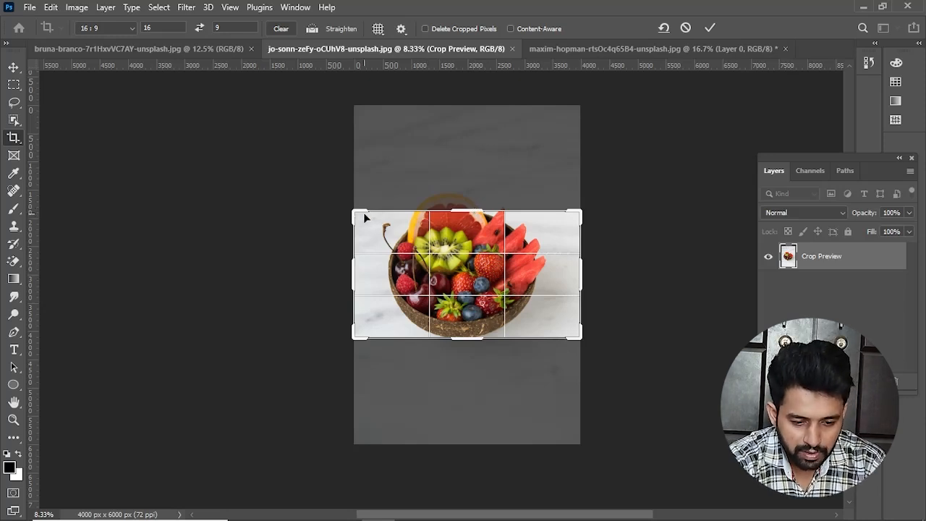
{"action": "mouse_move", "coordinate": [364, 217]}
{"action": "left_mouse_down"}
{"action": "mouse_move", "coordinate": [345, 205]}
{"action": "mouse_move", "coordinate": [357, 213]}
{"action": "left_mouse_up"}
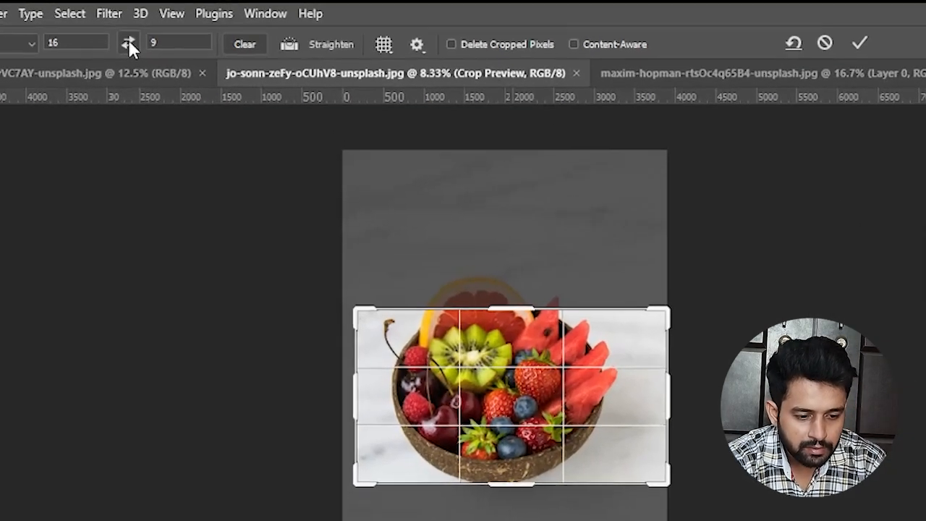
Step: Swap the crop ratio to 9 : 16 and enlarge the portrait crop box around the fruit bowl, repositioning the image inside it
{"action": "left_click", "coordinate": [129, 44]}
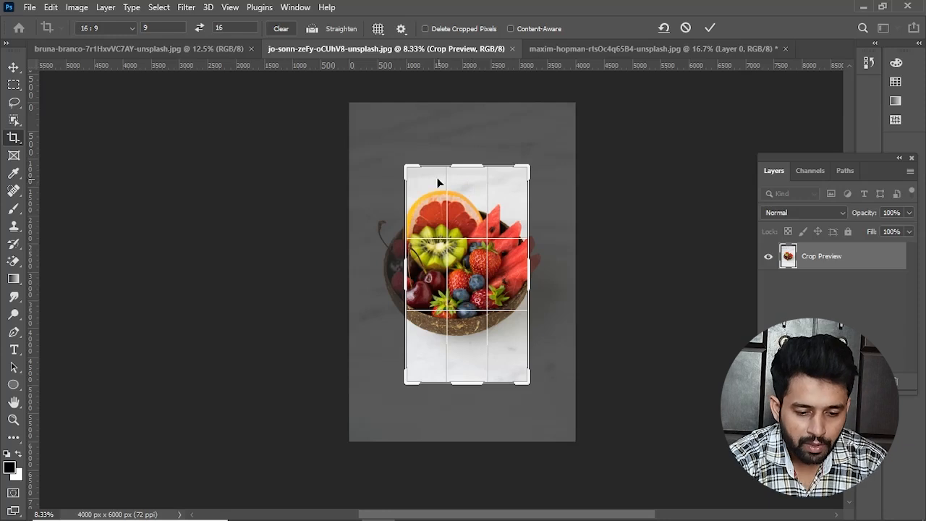
{"action": "left_click_drag", "start_coordinate": [408, 169], "coordinate": [376, 145]}
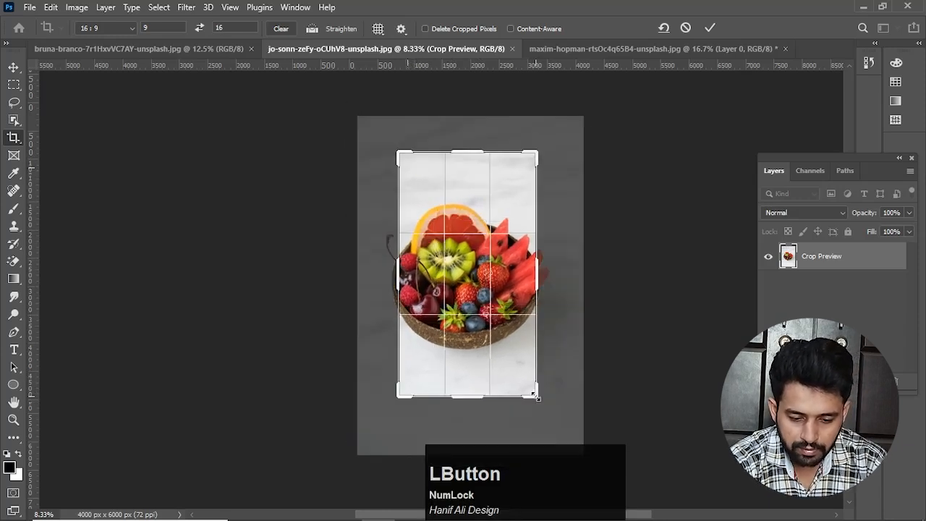
{"action": "left_click_drag", "start_coordinate": [533, 386], "coordinate": [563, 384]}
{"action": "mouse_move", "coordinate": [506, 354]}
{"action": "left_mouse_down"}
{"action": "mouse_move", "coordinate": [480, 316]}
{"action": "mouse_move", "coordinate": [494, 333]}
{"action": "mouse_move", "coordinate": [492, 348]}
{"action": "left_mouse_up"}
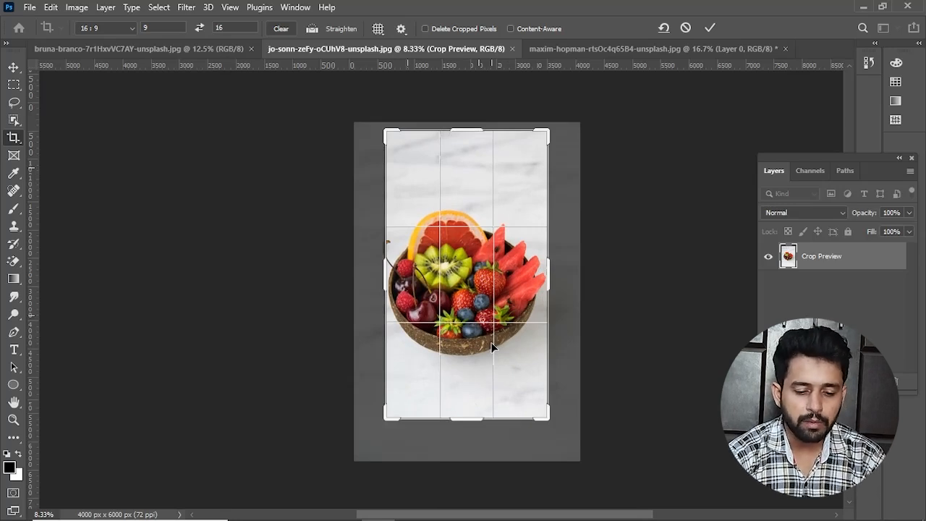
{"action": "left_click_drag", "start_coordinate": [494, 322], "coordinate": [499, 323]}
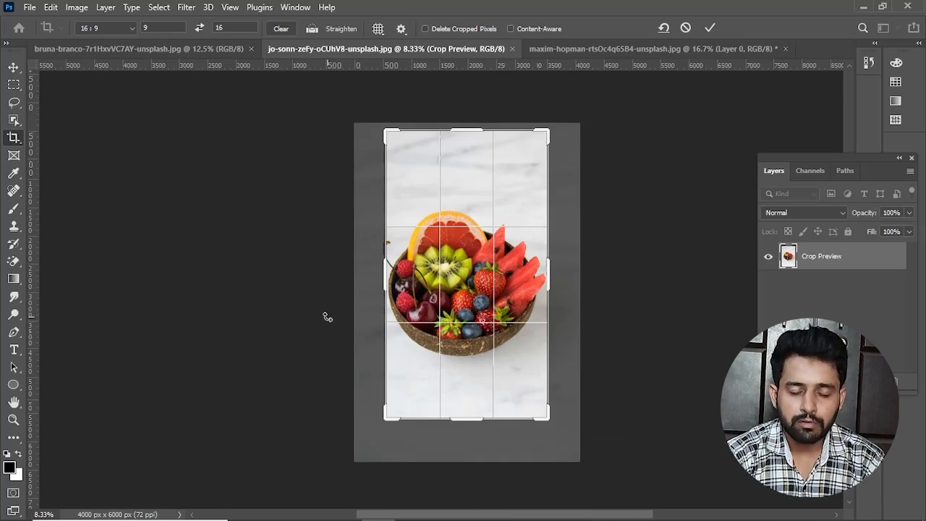
Step: Set the crop preset to W x H x Resolution, adjust all four sides around the bowl, and apply the crop at about 3684 x 3254 px
{"action": "left_click", "coordinate": [129, 30]}
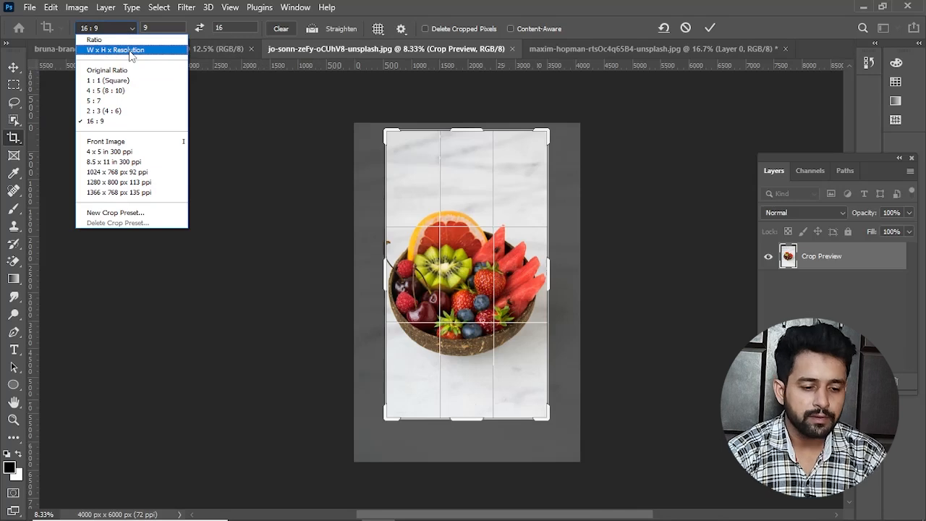
{"action": "left_click", "coordinate": [130, 51]}
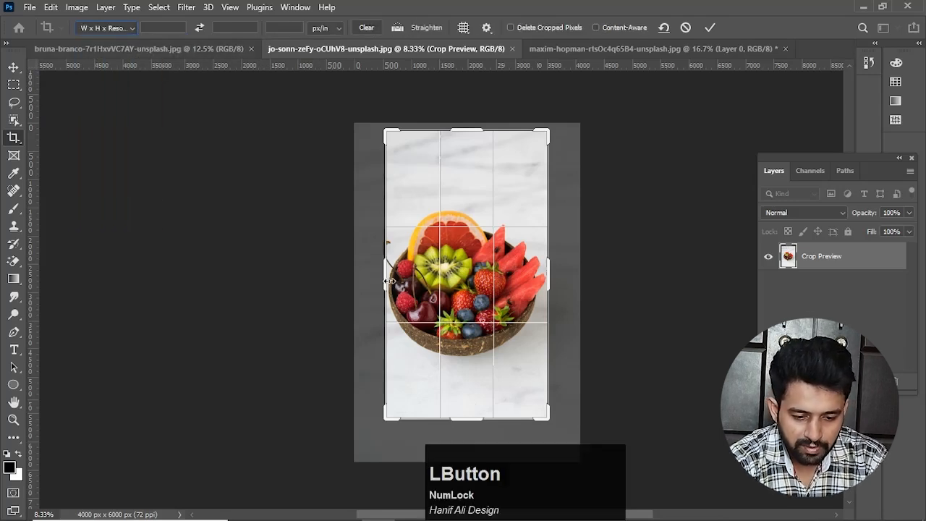
{"action": "mouse_move", "coordinate": [389, 281]}
{"action": "left_mouse_down"}
{"action": "mouse_move", "coordinate": [388, 261]}
{"action": "mouse_move", "coordinate": [382, 270]}
{"action": "left_mouse_up"}
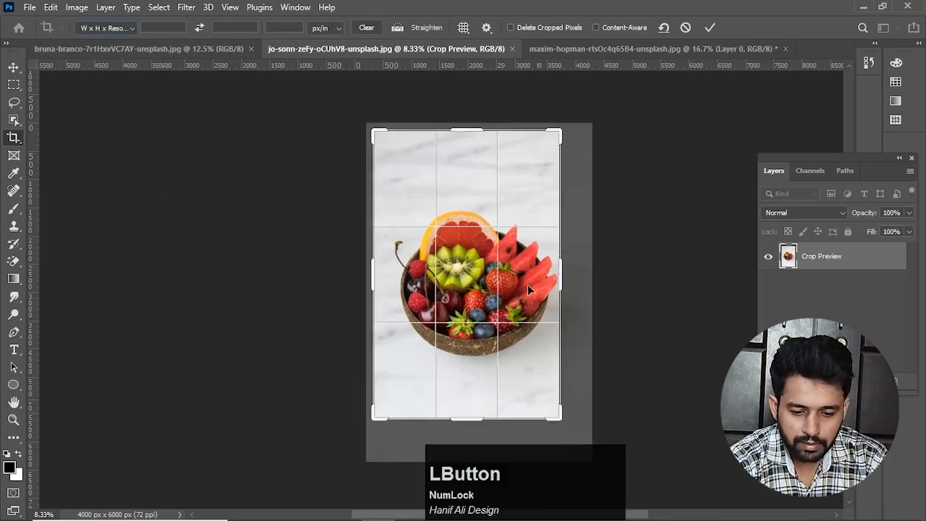
{"action": "left_click_drag", "start_coordinate": [561, 278], "coordinate": [574, 275]}
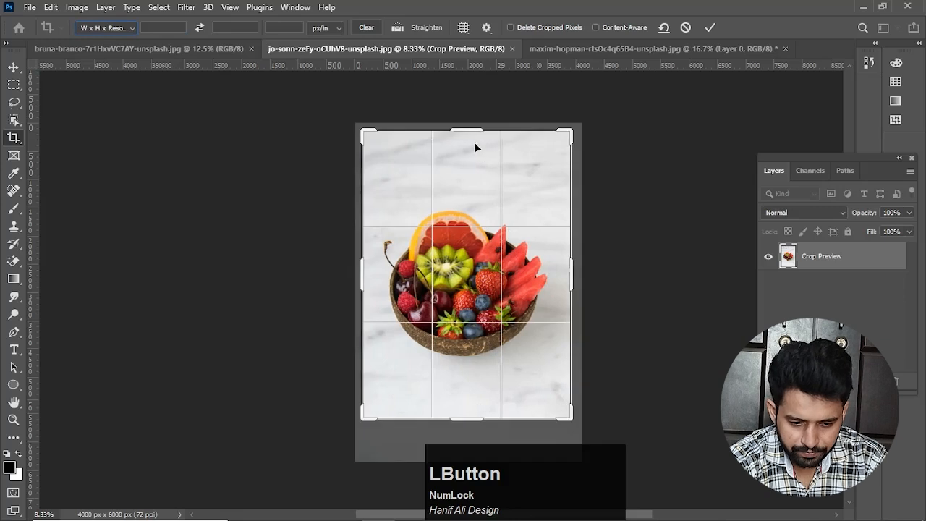
{"action": "left_click_drag", "start_coordinate": [470, 131], "coordinate": [467, 161]}
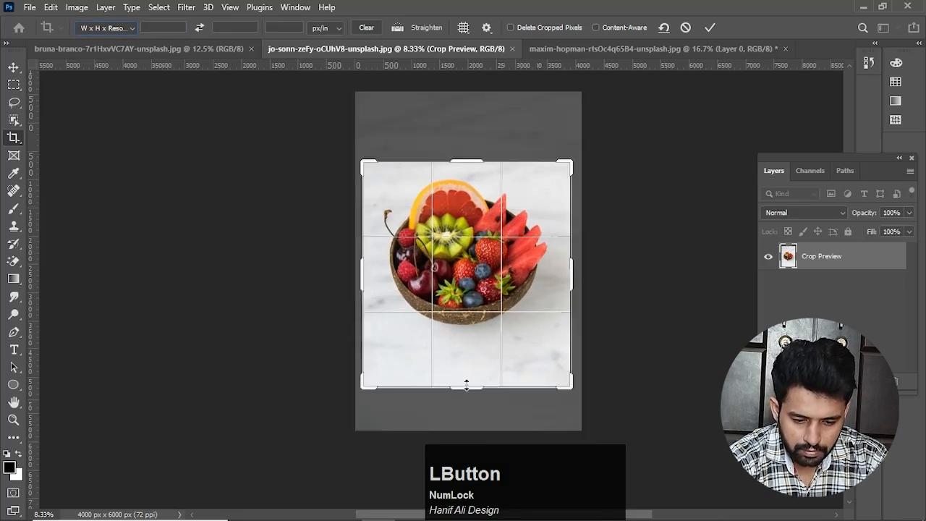
{"action": "left_click_drag", "start_coordinate": [466, 381], "coordinate": [465, 366]}
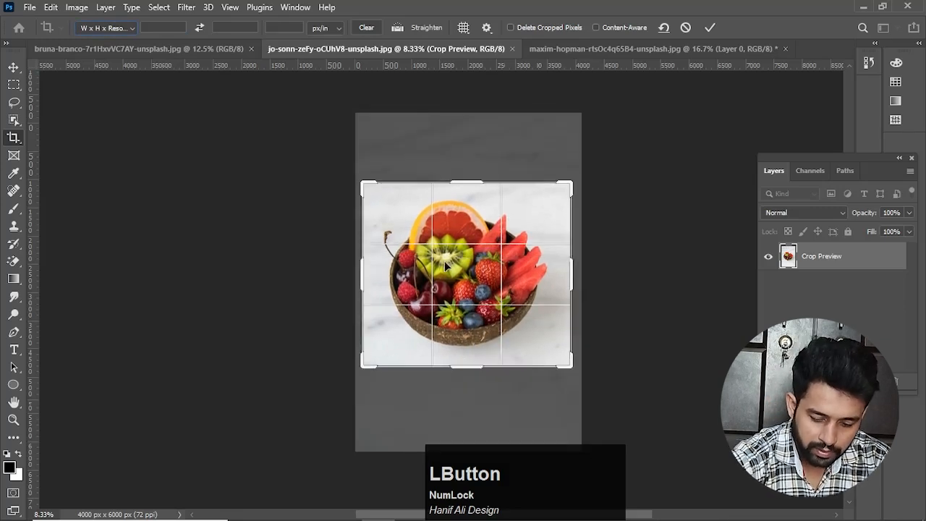
{"action": "key", "text": "Return"}
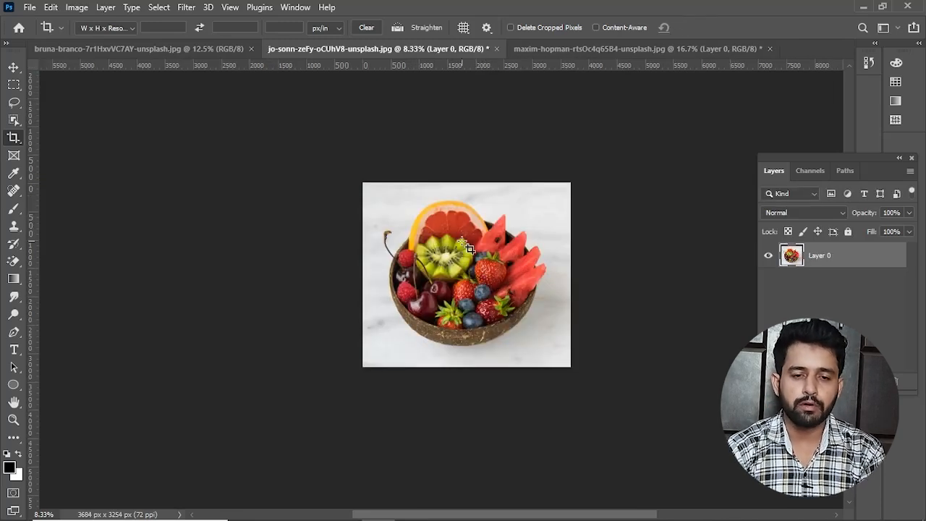
Step: Check the layer's full extent beyond the cropped canvas with the Move tool and return to the Crop tool
{"action": "key", "text": "v"}
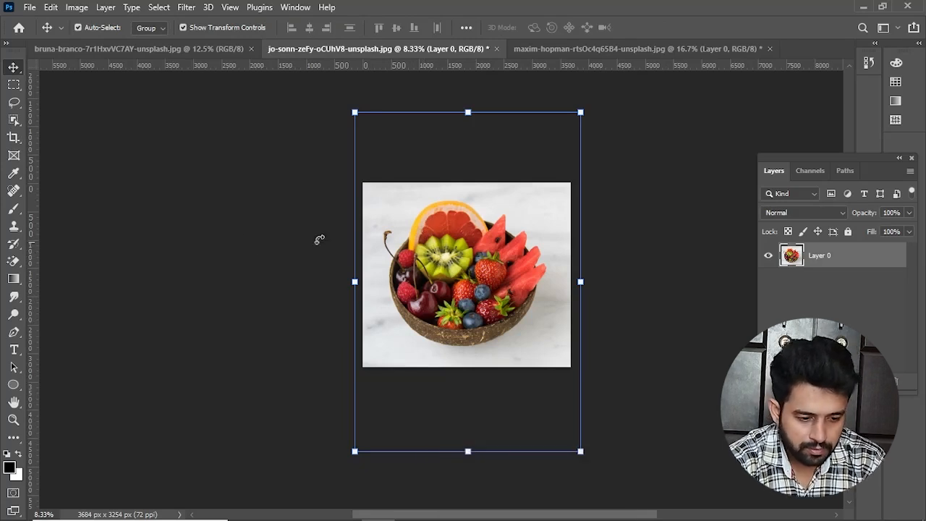
{"action": "right_click", "coordinate": [17, 146]}
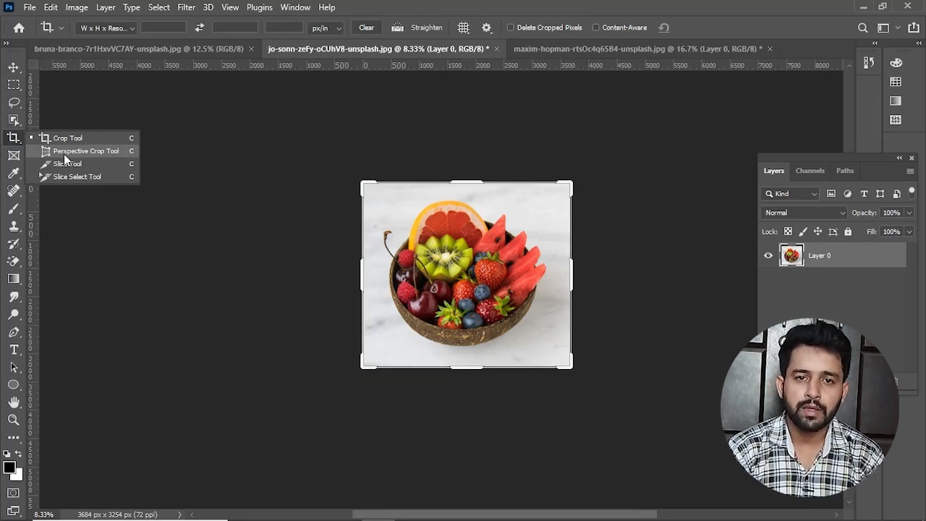
{"action": "key", "text": "Escape"}
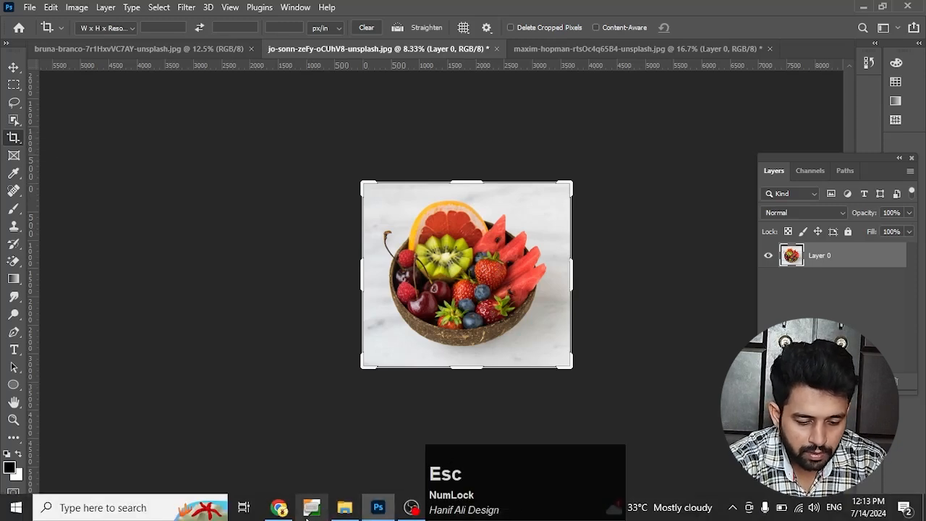
Step: Open the open-book photo from the Crop Tool folder as a separate Photoshop document
{"action": "left_click", "coordinate": [346, 509]}
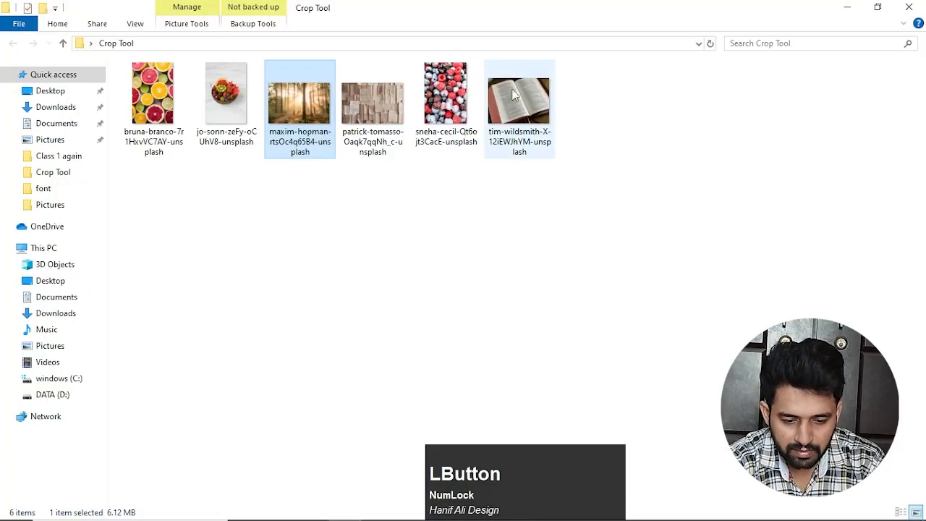
{"action": "left_click_drag", "start_coordinate": [519, 102], "coordinate": [698, 37]}
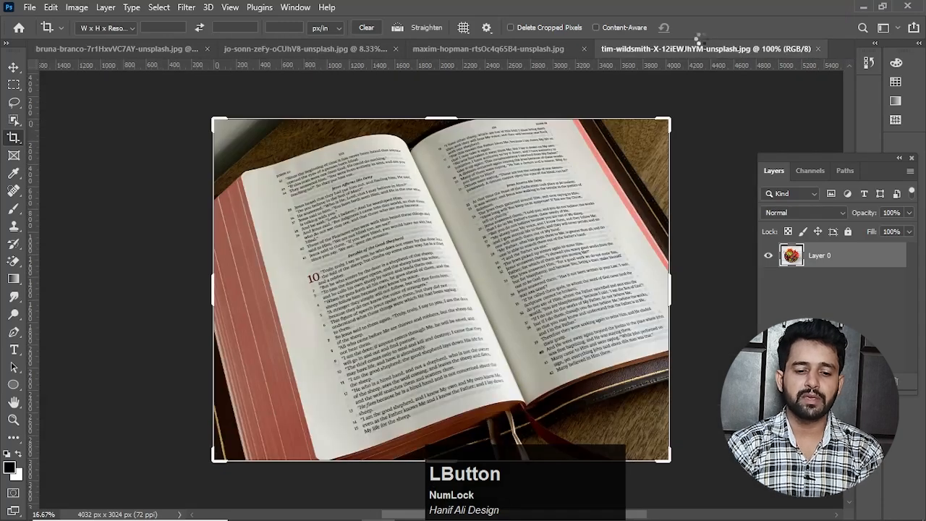
{"action": "scroll", "coordinate": [448, 253], "scroll_direction": "down", "scroll_amount": 1}
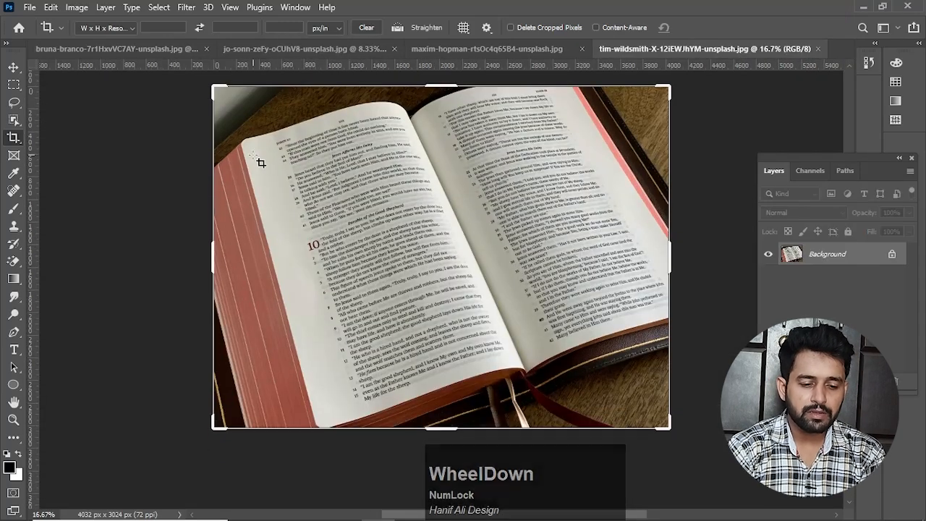
Step: With the Perspective Crop Tool, mark the four corners of the book's left page and apply the crop, about 1896 x 5028 px
{"action": "right_click", "coordinate": [21, 142]}
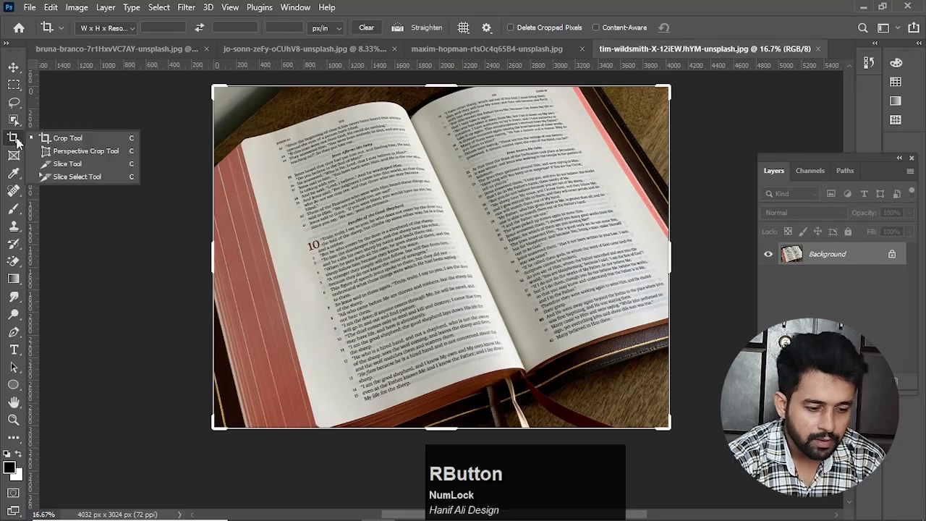
{"action": "left_click", "coordinate": [65, 152]}
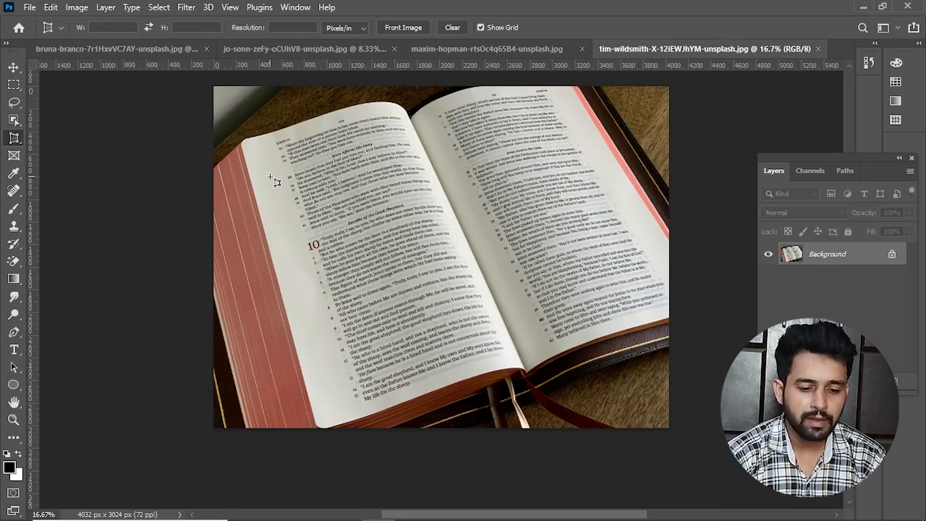
{"action": "left_click", "coordinate": [245, 143]}
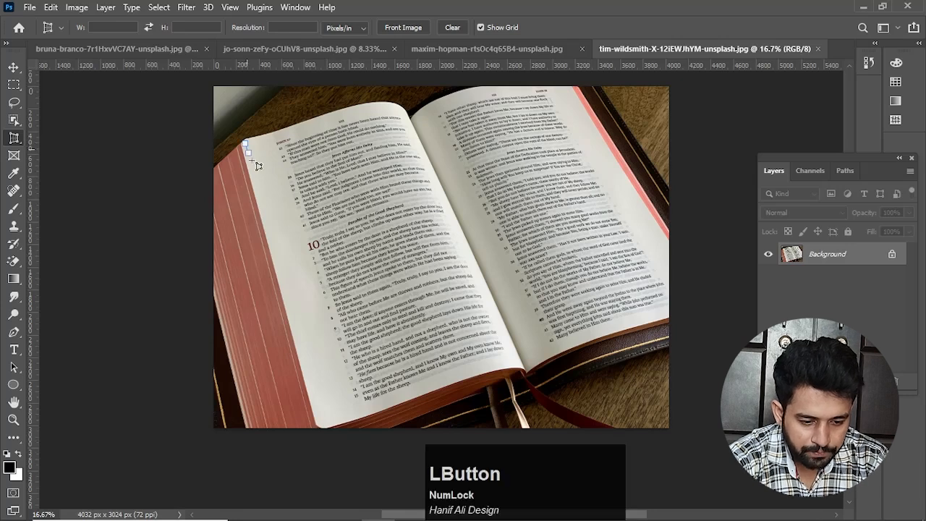
{"action": "left_click", "coordinate": [323, 425]}
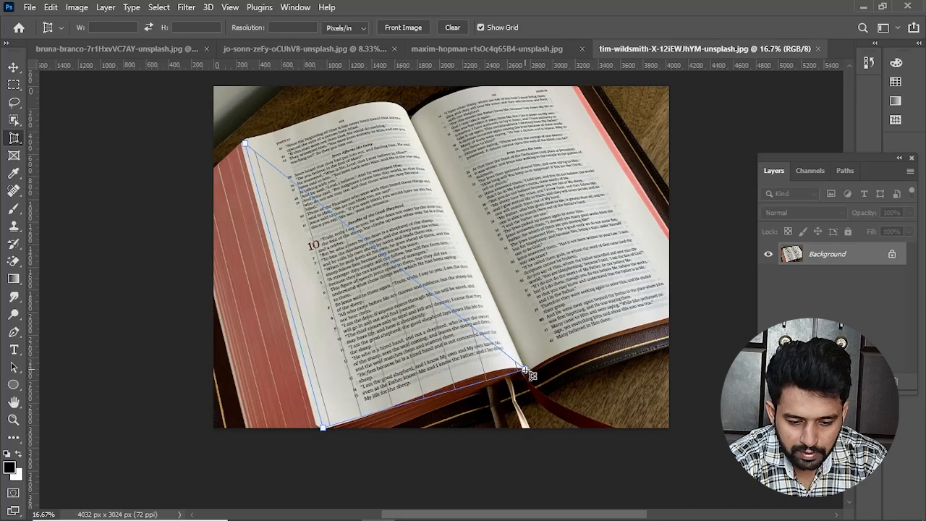
{"action": "left_click", "coordinate": [524, 369]}
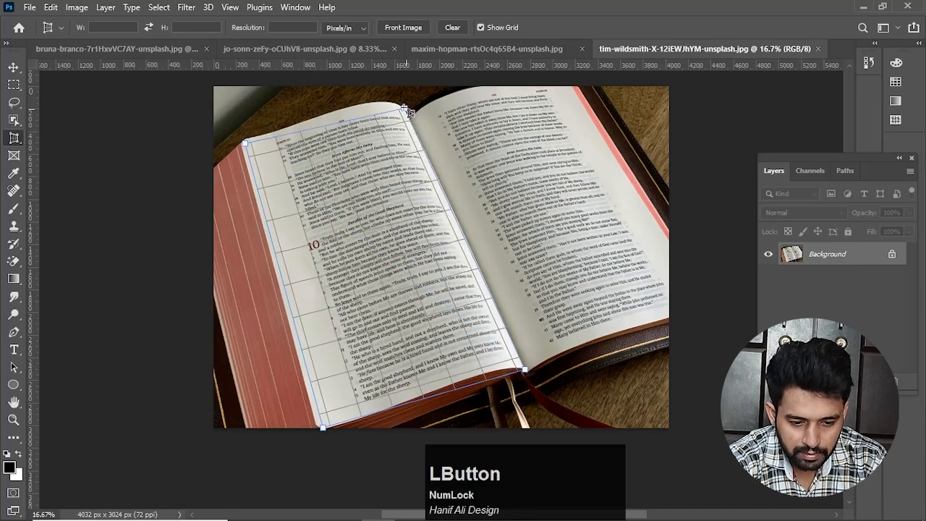
{"action": "left_click", "coordinate": [400, 103]}
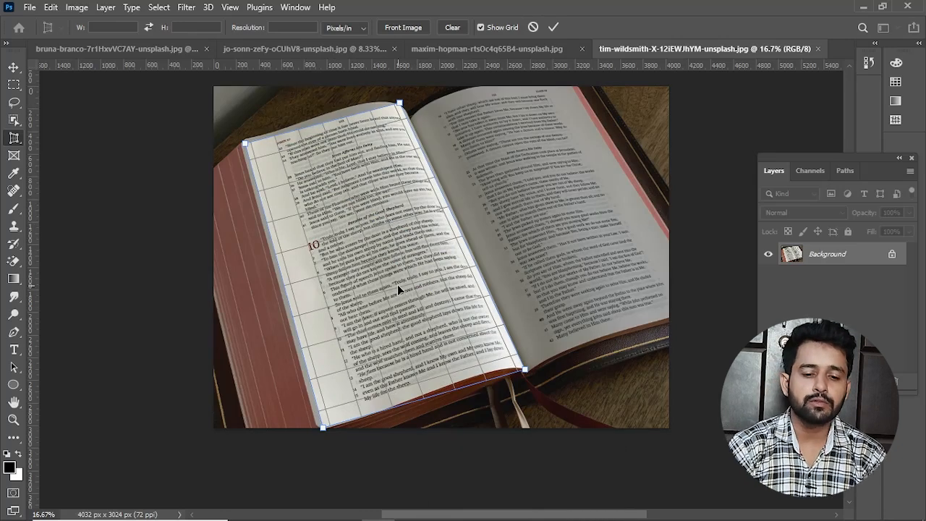
{"action": "left_click", "coordinate": [554, 27]}
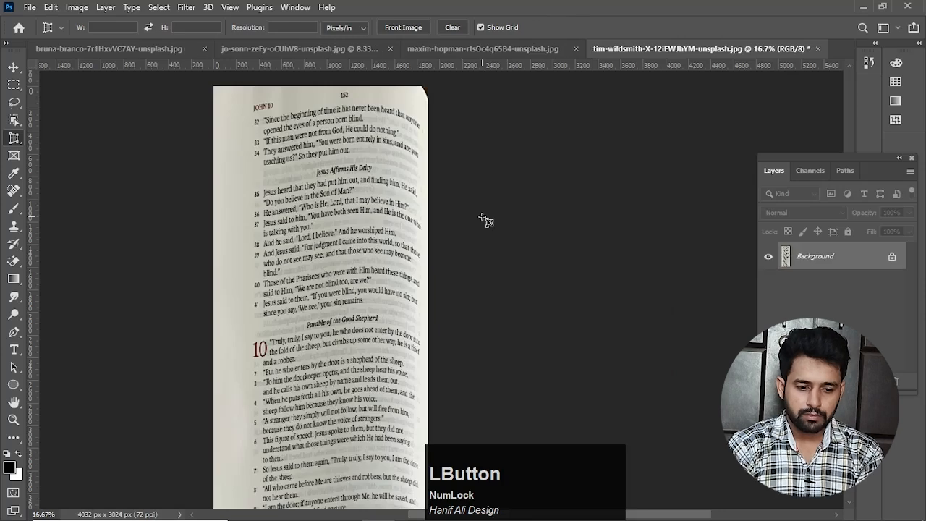
Step: Examine the straightened book page along its length and switch to the Move tool
{"action": "scroll", "coordinate": [361, 248], "scroll_direction": "down", "scroll_amount": 1}
{"action": "scroll", "coordinate": [361, 248], "scroll_direction": "down", "scroll_amount": 3}
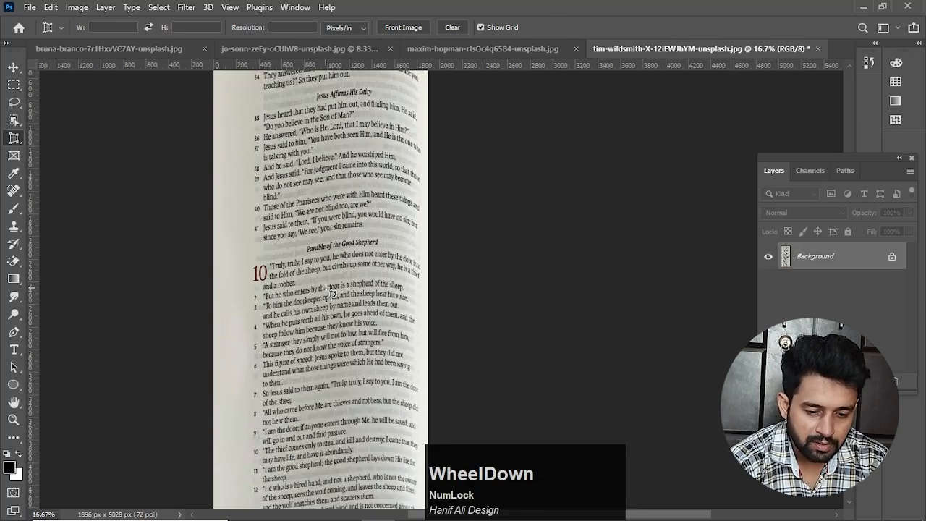
{"action": "scroll", "coordinate": [338, 326], "scroll_direction": "up", "scroll_amount": 3}
{"action": "scroll", "coordinate": [340, 322], "scroll_direction": "down", "scroll_amount": 3}
{"action": "scroll", "coordinate": [340, 322], "scroll_direction": "up", "scroll_amount": 5}
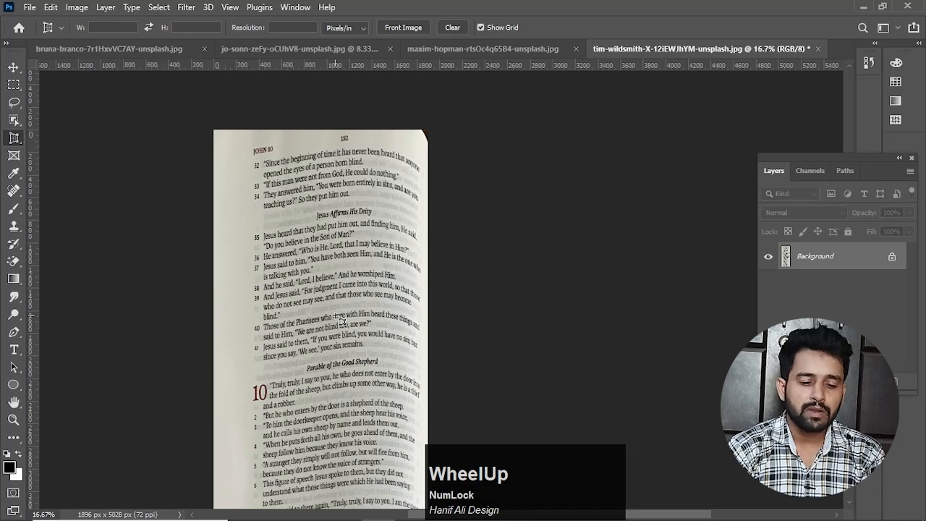
{"action": "scroll", "coordinate": [337, 320], "scroll_direction": "up", "scroll_amount": 2}
{"action": "scroll", "coordinate": [70, 182], "scroll_direction": "down", "scroll_amount": 1}
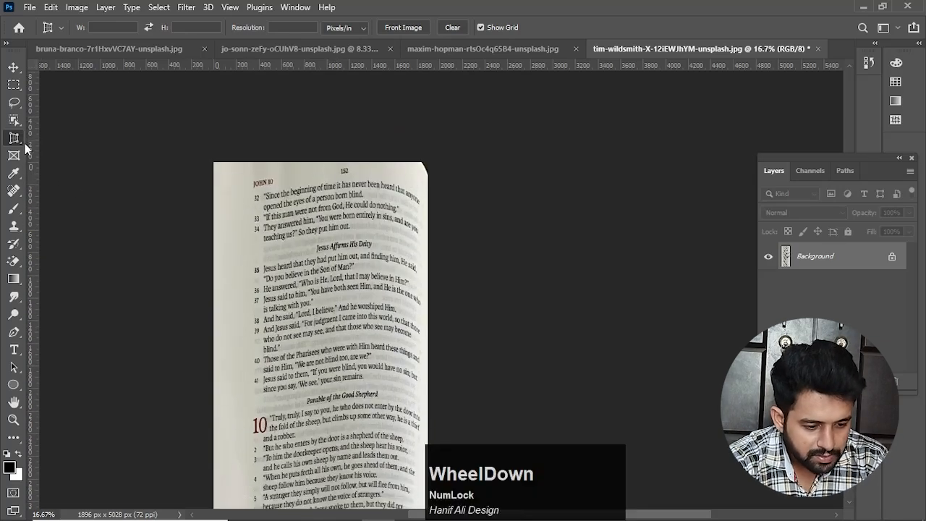
{"action": "right_click", "coordinate": [15, 139]}
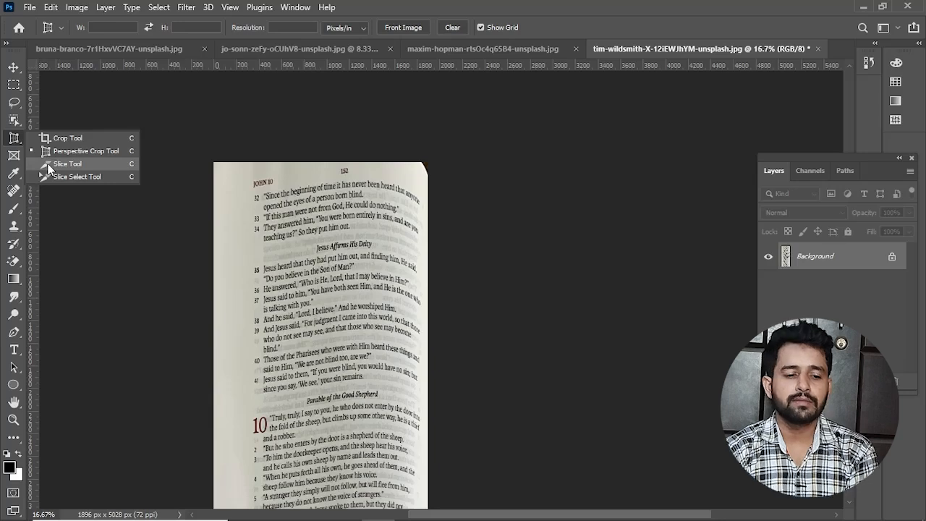
{"action": "left_click", "coordinate": [15, 69]}
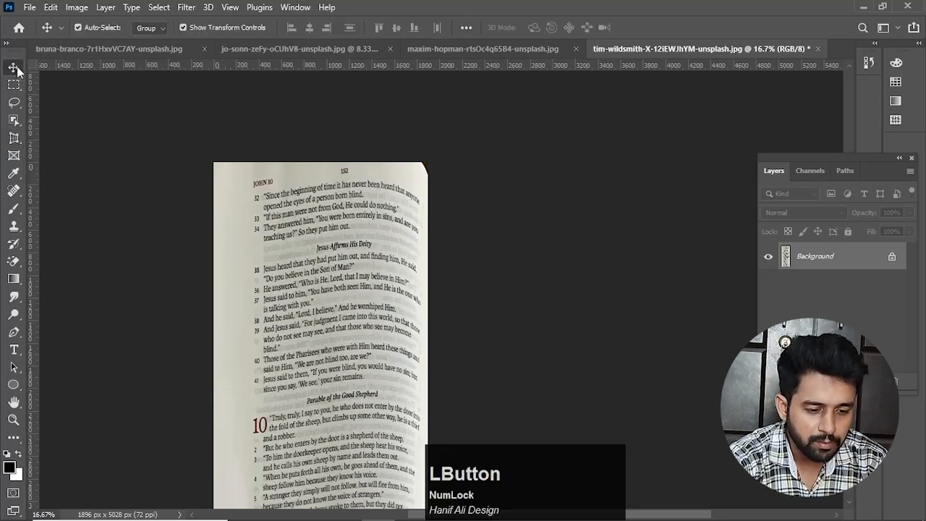
Step: Switch to the citrus fruit photo's document and activate the Slice Tool
{"action": "left_click", "coordinate": [126, 49]}
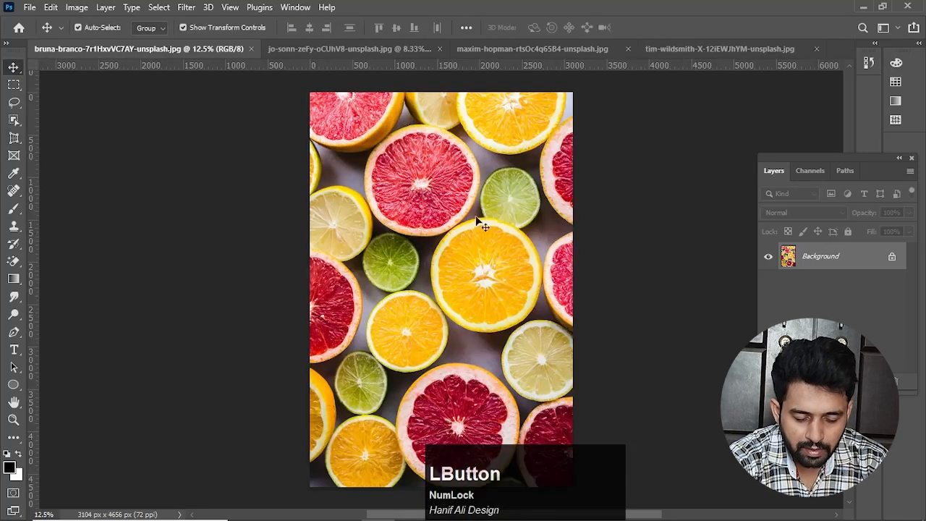
{"action": "left_click", "coordinate": [540, 460]}
{"action": "mouse_move", "coordinate": [548, 469]}
{"action": "left_mouse_down"}
{"action": "mouse_move", "coordinate": [572, 463]}
{"action": "mouse_move", "coordinate": [587, 478]}
{"action": "mouse_move", "coordinate": [704, 471]}
{"action": "left_mouse_up"}
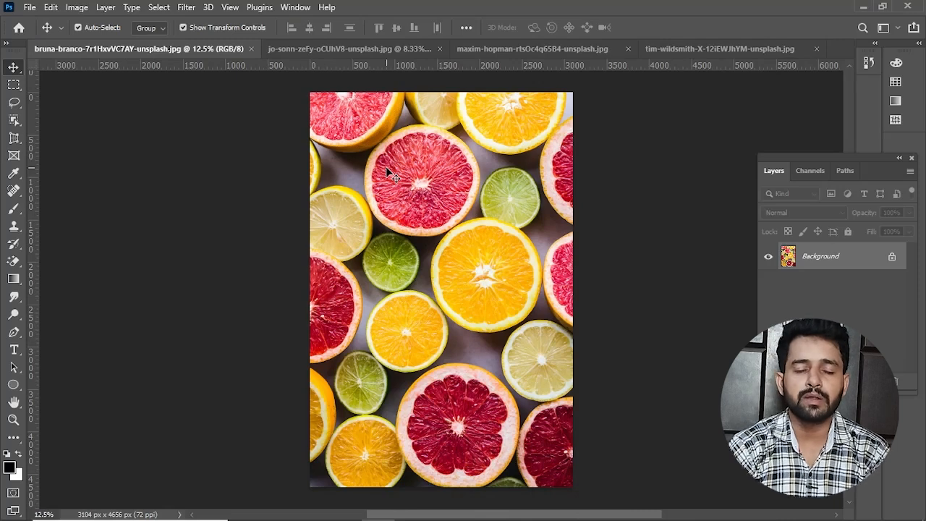
{"action": "right_click", "coordinate": [14, 138]}
{"action": "left_click", "coordinate": [57, 169]}
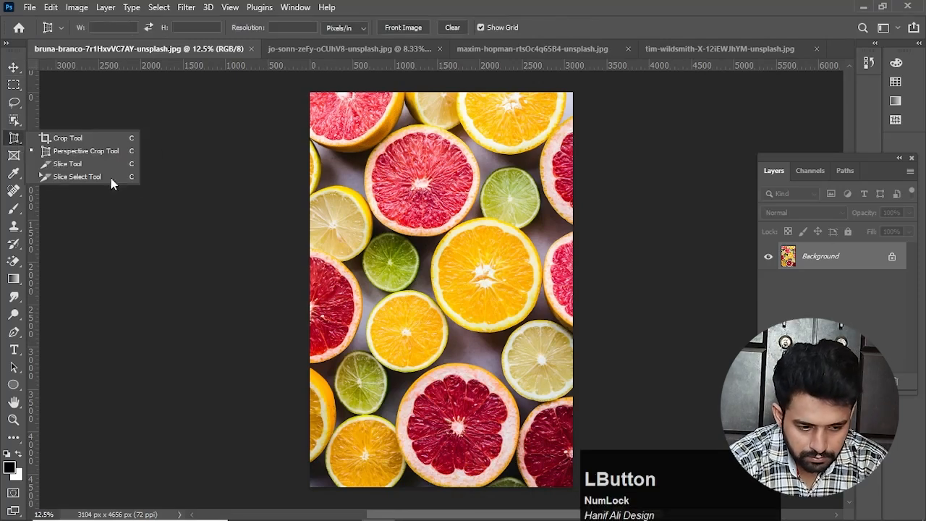
{"action": "left_click", "coordinate": [67, 170]}
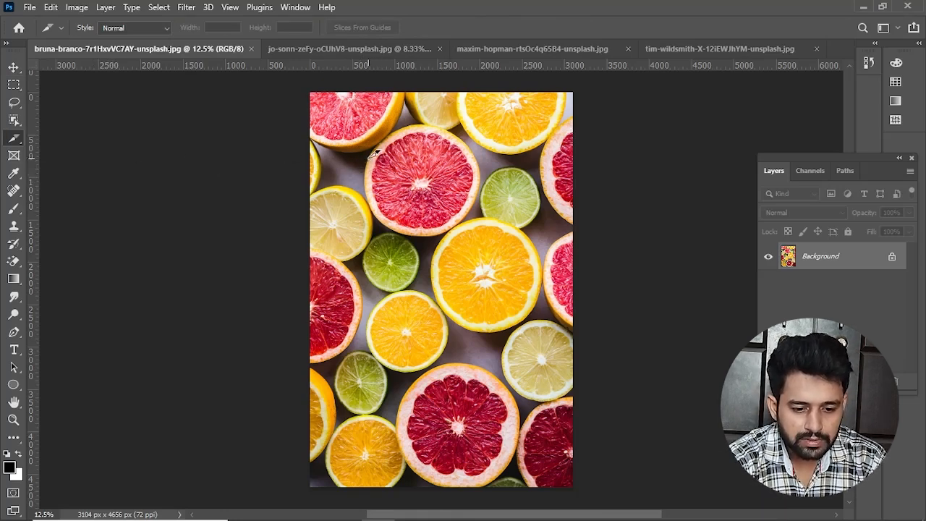
Step: Draw a slice around the whole grapefruit half in the upper middle of the photo, about 1500 x 1300 px
{"action": "left_click_drag", "start_coordinate": [367, 125], "coordinate": [483, 235]}
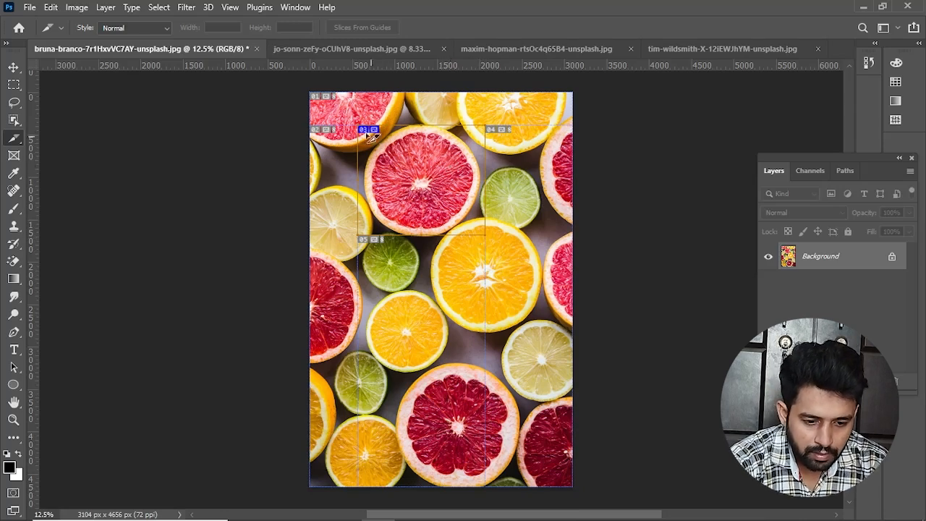
{"action": "scroll", "coordinate": [383, 139], "scroll_direction": "left", "scroll_amount": 1}
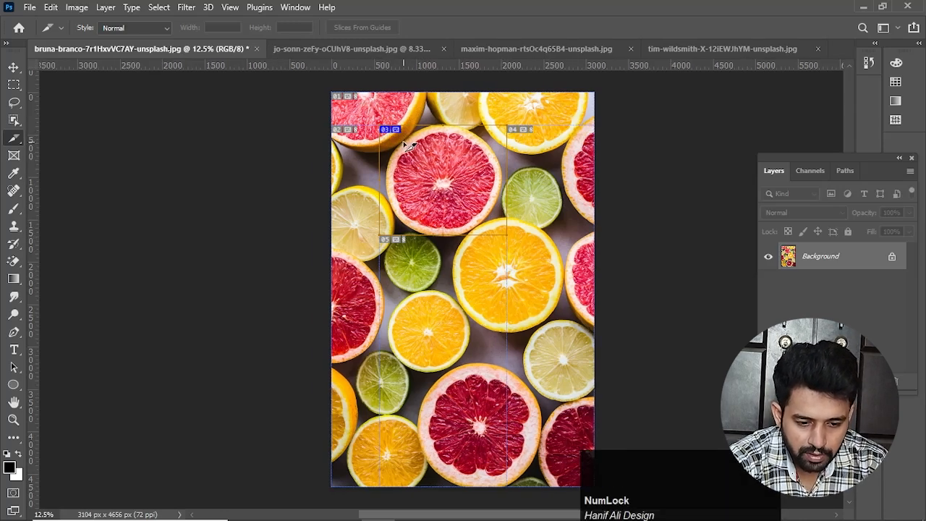
{"action": "scroll", "coordinate": [403, 144], "scroll_direction": "up", "scroll_amount": 1}
{"action": "scroll", "coordinate": [499, 105], "scroll_direction": "down", "scroll_amount": 1}
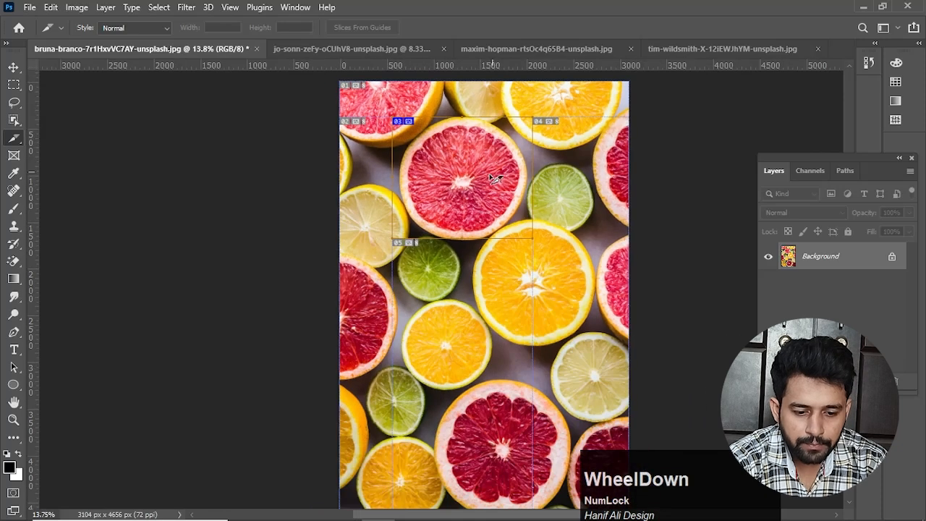
{"action": "scroll", "coordinate": [383, 286], "scroll_direction": "down", "scroll_amount": 1}
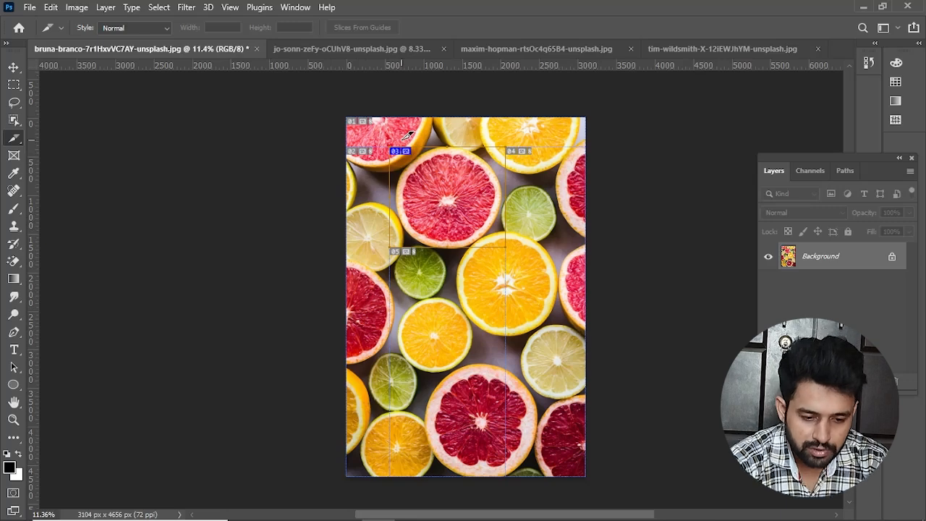
Step: Examine the grapefruit slice's borders and the numbered automatic slices around it at different magnifications
{"action": "scroll", "coordinate": [409, 135], "scroll_direction": "left", "scroll_amount": 2}
{"action": "scroll", "coordinate": [482, 157], "scroll_direction": "up", "scroll_amount": 3}
{"action": "key", "text": "space"}
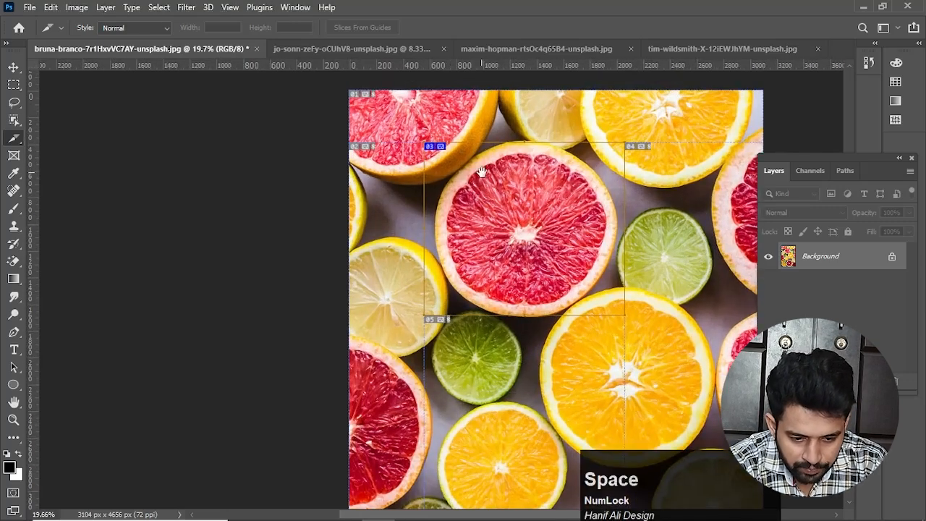
{"action": "left_click_drag", "start_coordinate": [482, 171], "coordinate": [460, 176]}
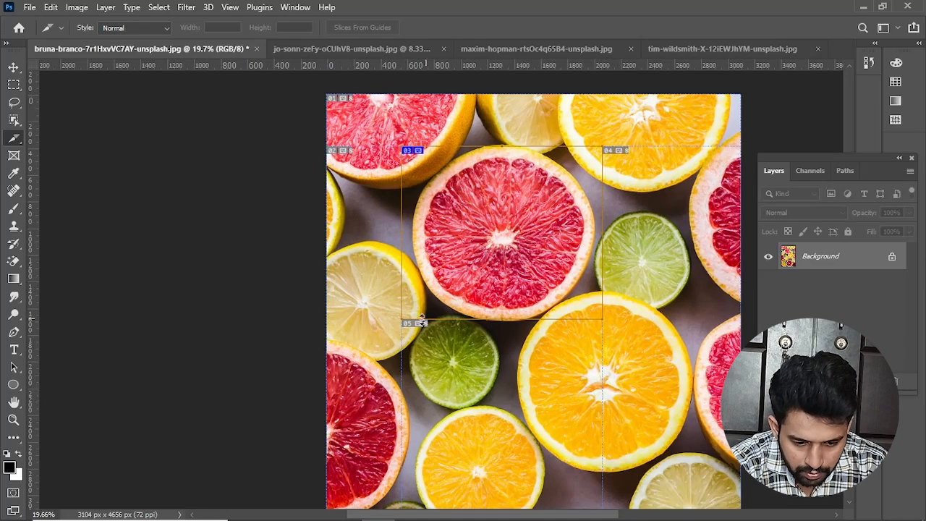
{"action": "left_click_drag", "start_coordinate": [596, 362], "coordinate": [441, 304]}
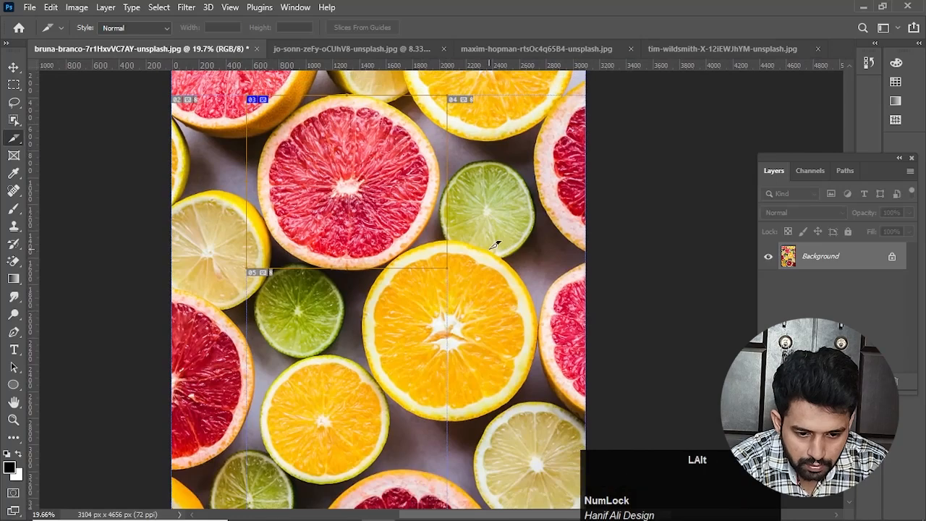
{"action": "scroll", "coordinate": [455, 246], "scroll_direction": "down", "scroll_amount": 1}
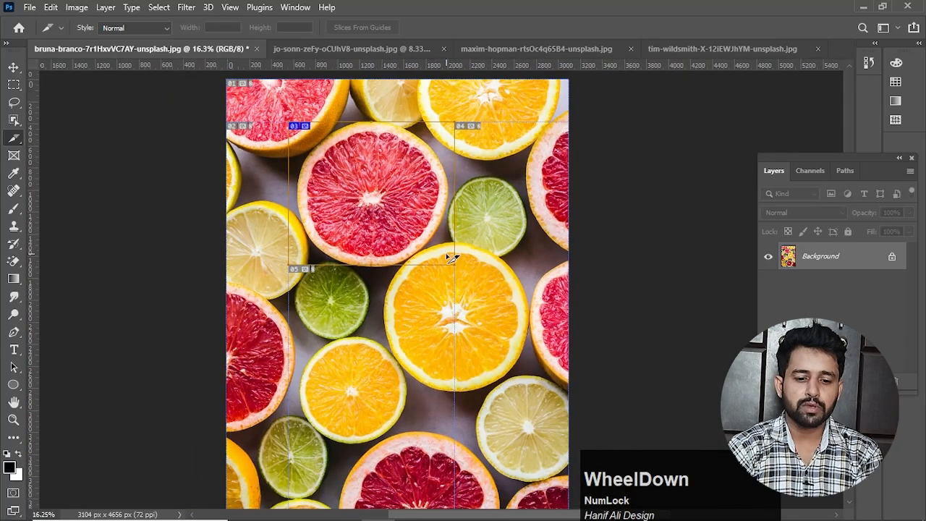
{"action": "scroll", "coordinate": [469, 125], "scroll_direction": "up", "scroll_amount": 1}
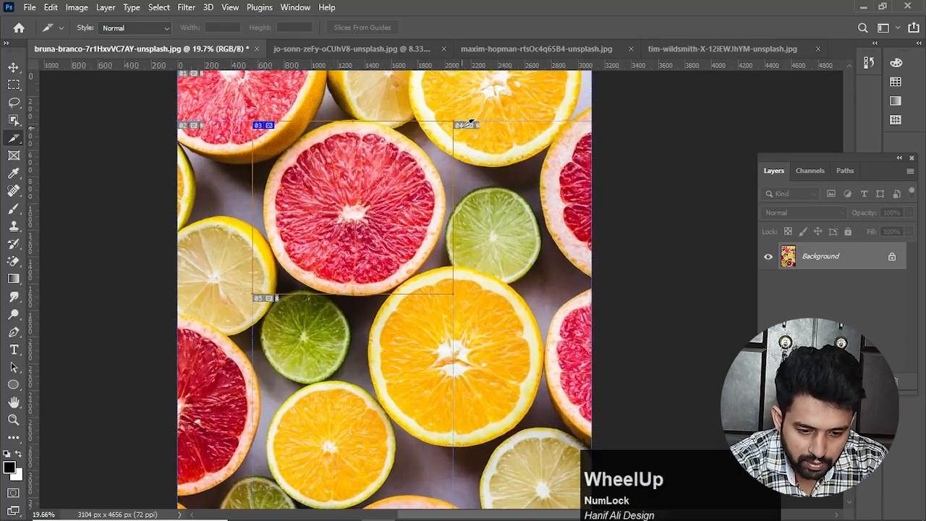
{"action": "scroll", "coordinate": [454, 181], "scroll_direction": "down", "scroll_amount": 1}
{"action": "left_click_drag", "start_coordinate": [349, 198], "coordinate": [384, 215]}
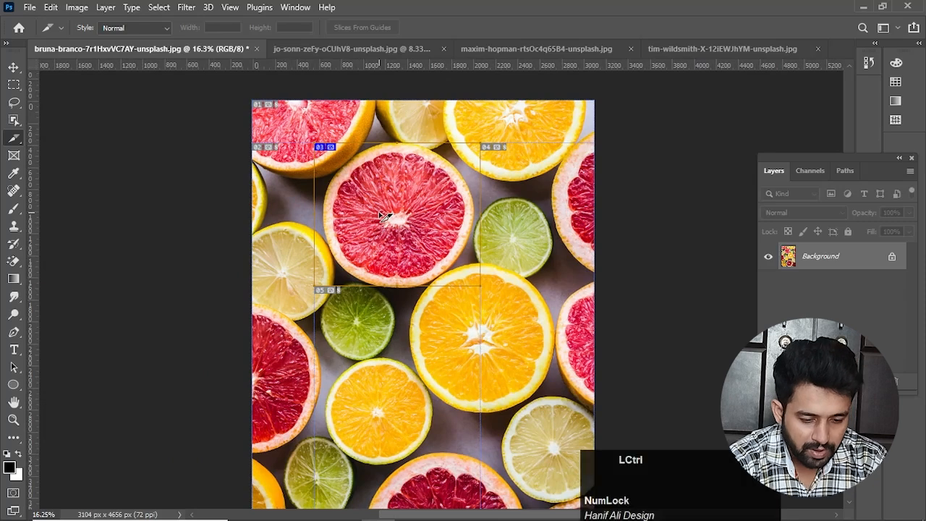
Step: Undo the slice drawn around the grapefruit half
{"action": "key", "text": "ctrl+z"}
{"action": "scroll", "coordinate": [324, 243], "scroll_direction": "down", "scroll_amount": 2}
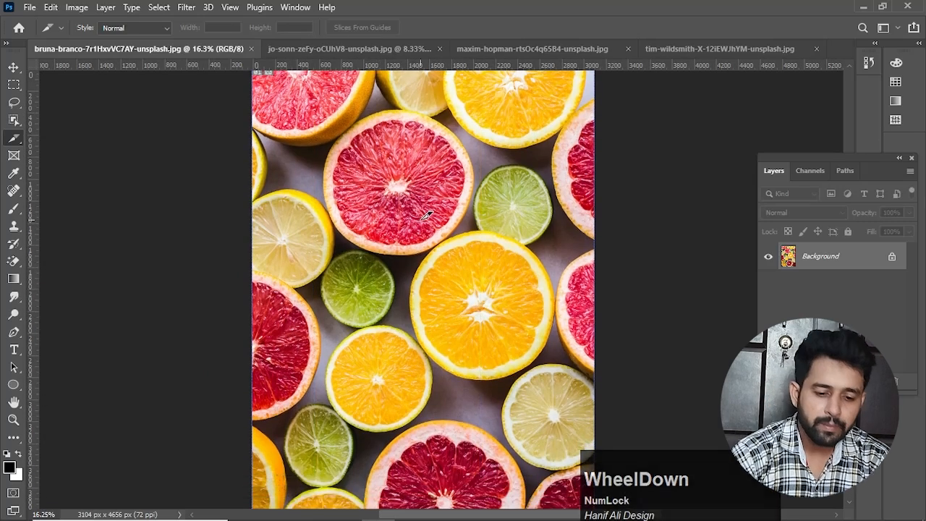
Step: Start Divide Slice on the full image and divide it horizontally into 4 evenly spaced slices down
{"action": "right_click", "coordinate": [350, 166]}
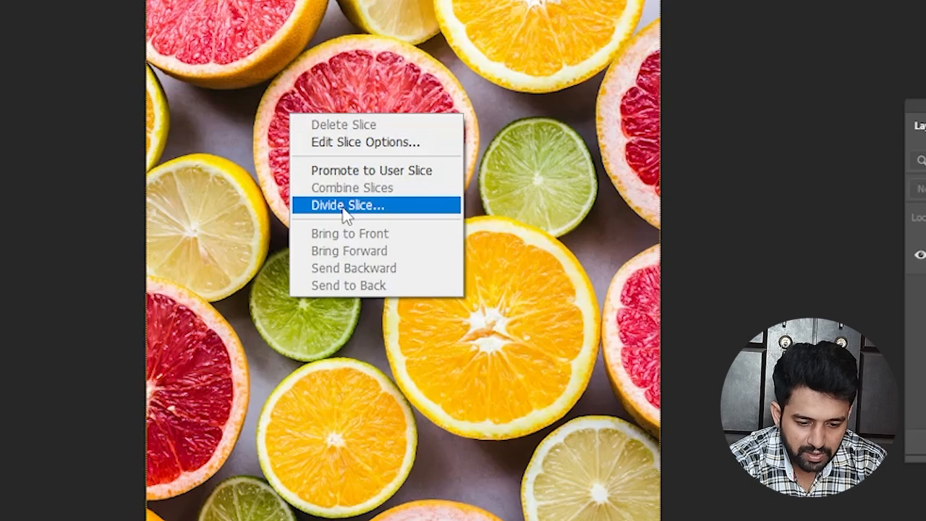
{"action": "left_click", "coordinate": [344, 205]}
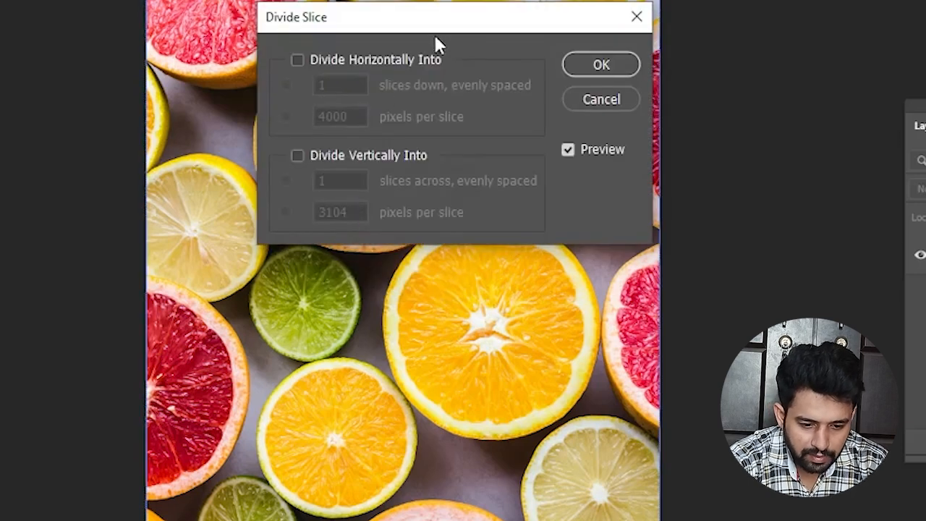
{"action": "left_click", "coordinate": [297, 60]}
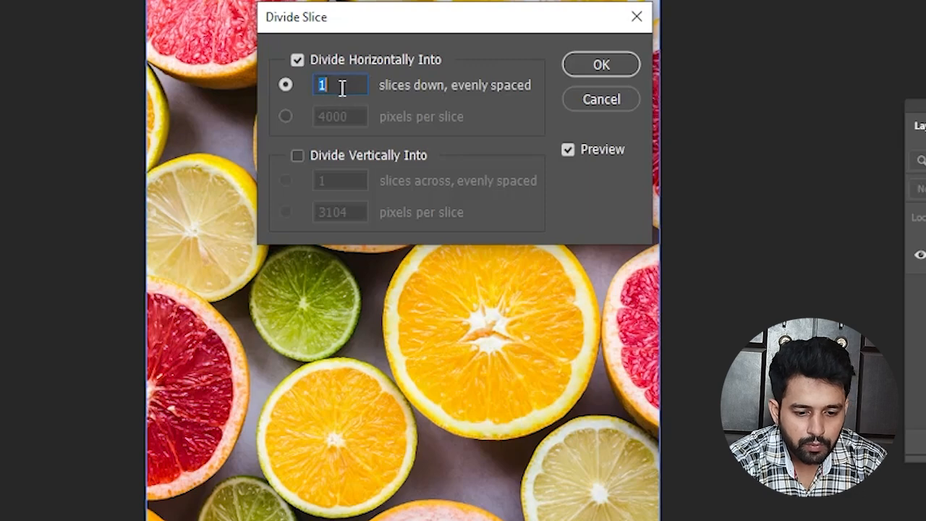
{"action": "left_click", "coordinate": [327, 87]}
{"action": "left_click_drag", "start_coordinate": [327, 87], "coordinate": [310, 92]}
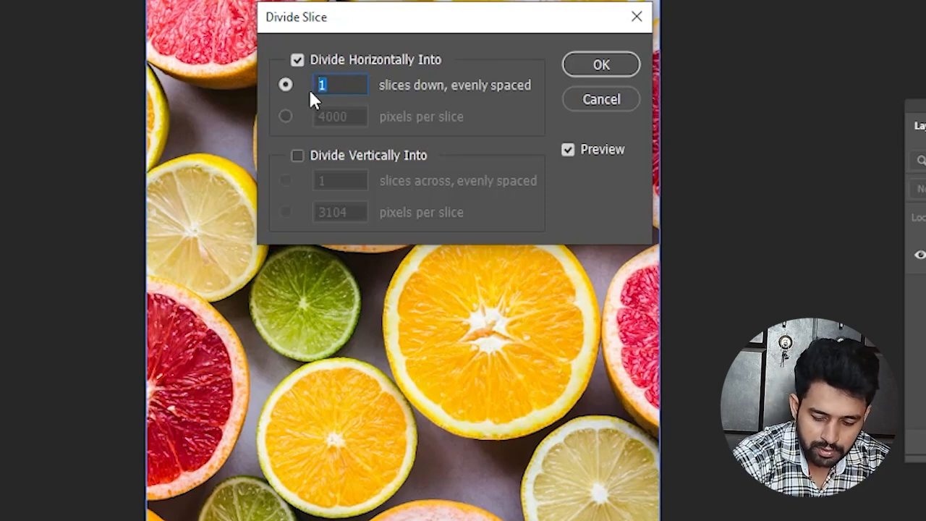
{"action": "type", "text": "4"}
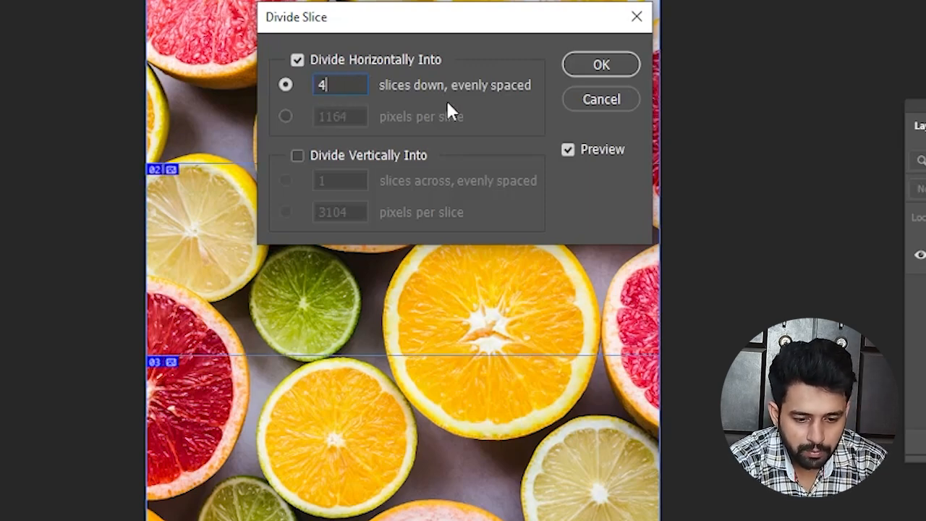
Step: Also divide the image vertically into 4 evenly spaced slices across and apply the division
{"action": "left_click", "coordinate": [297, 156]}
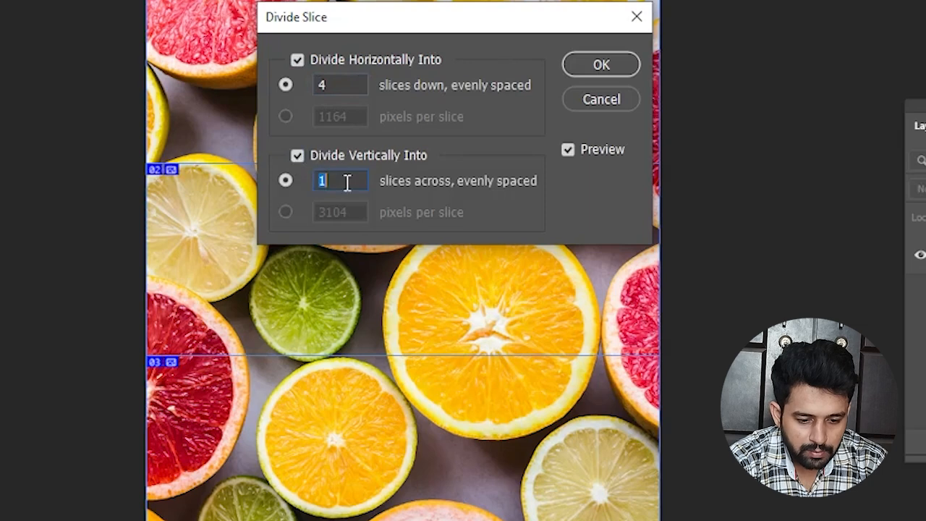
{"action": "type", "text": "4"}
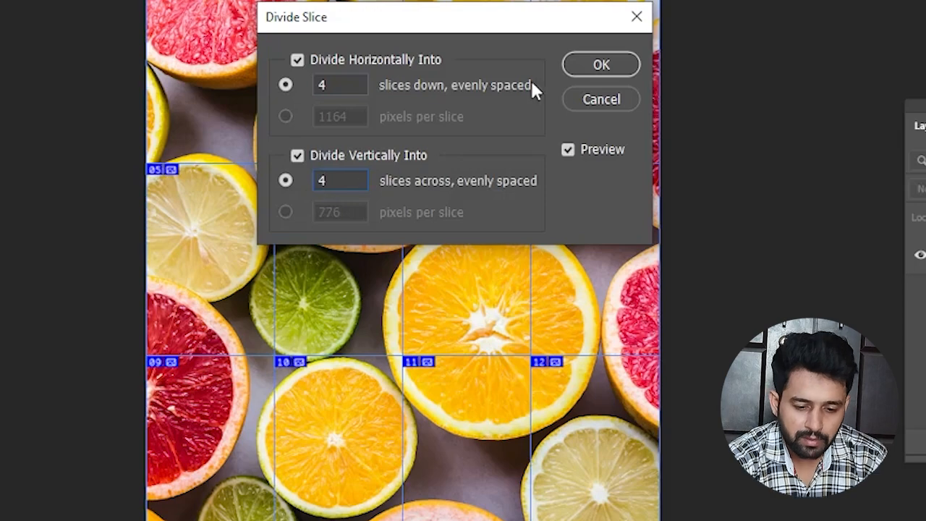
{"action": "left_click", "coordinate": [586, 67]}
{"action": "scroll", "coordinate": [495, 228], "scroll_direction": "down", "scroll_amount": 2}
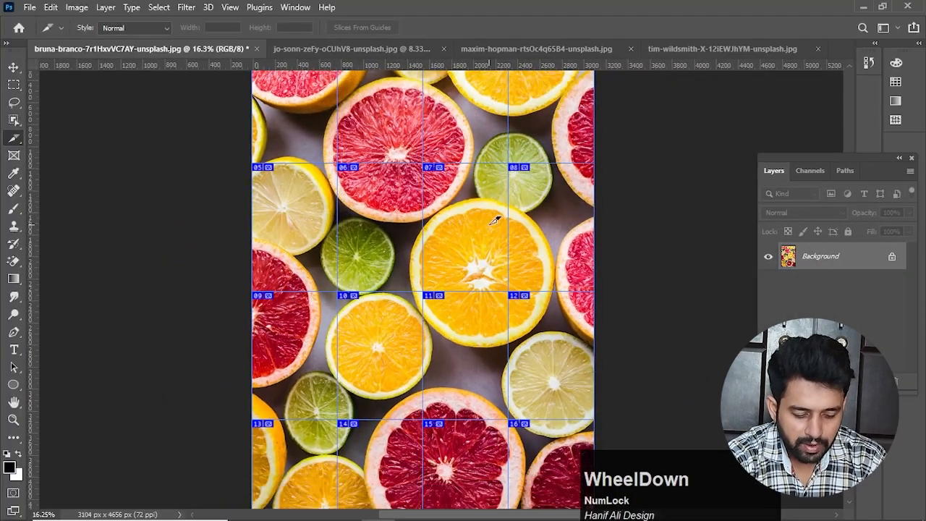
{"action": "scroll", "coordinate": [495, 228], "scroll_direction": "right", "scroll_amount": 1}
{"action": "scroll", "coordinate": [495, 229], "scroll_direction": "down", "scroll_amount": 3}
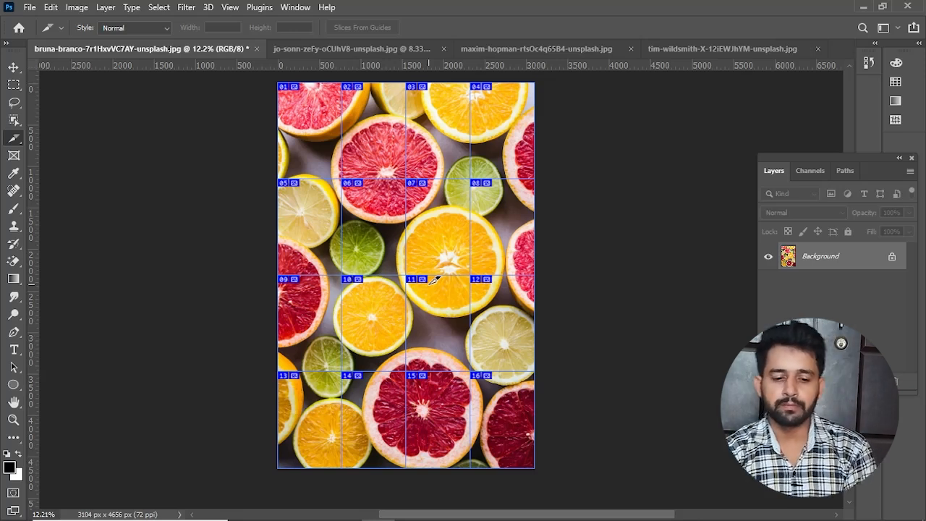
Step: Open the sliced photo in Save for Web (Legacy) and choose JPEG as the output format
{"action": "left_click", "coordinate": [32, 9]}
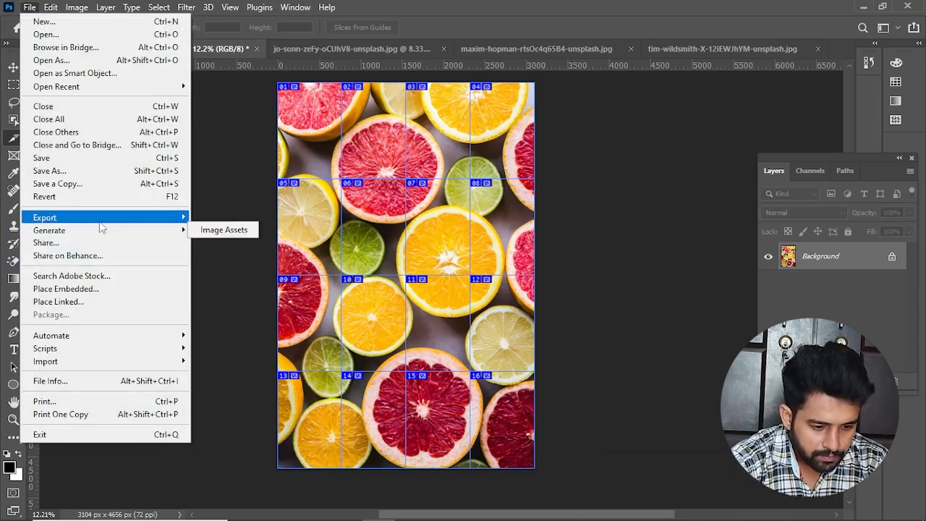
{"action": "mouse_move", "coordinate": [145, 219]}
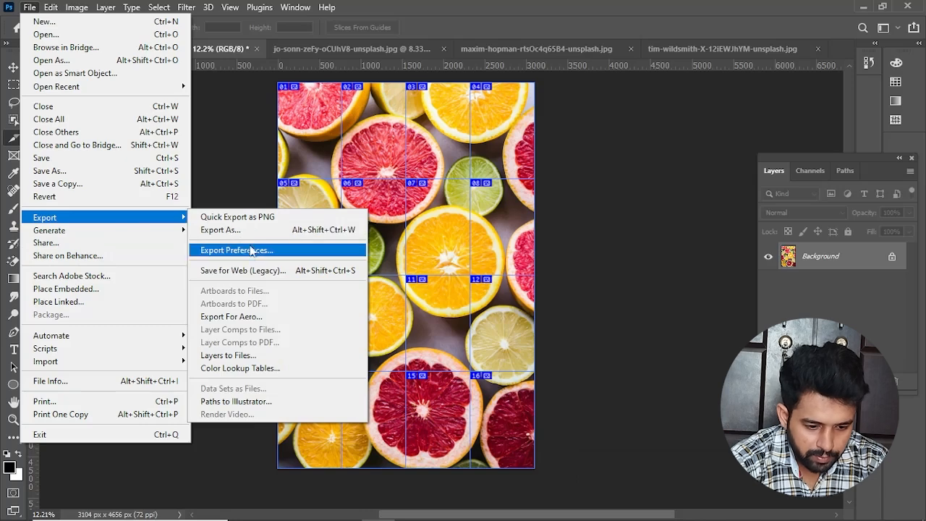
{"action": "left_click", "coordinate": [250, 273]}
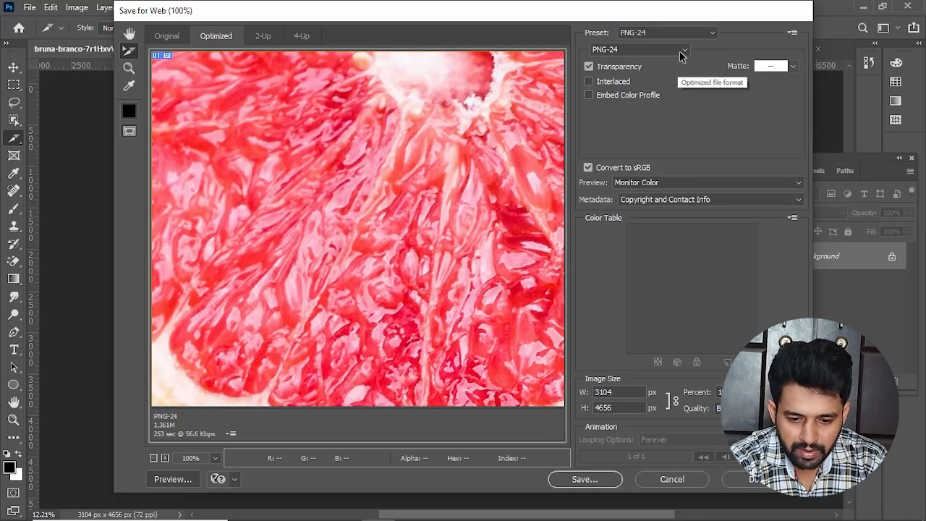
{"action": "left_click", "coordinate": [680, 56]}
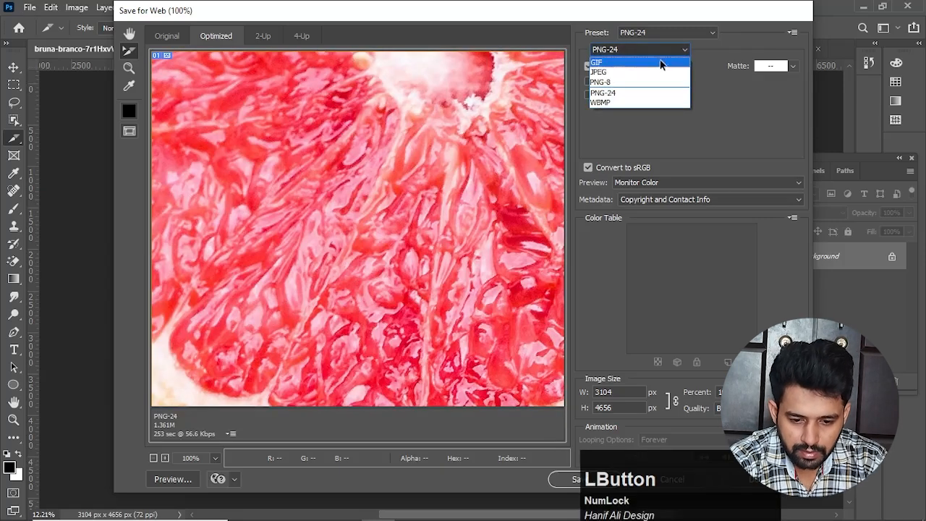
{"action": "left_click", "coordinate": [622, 73]}
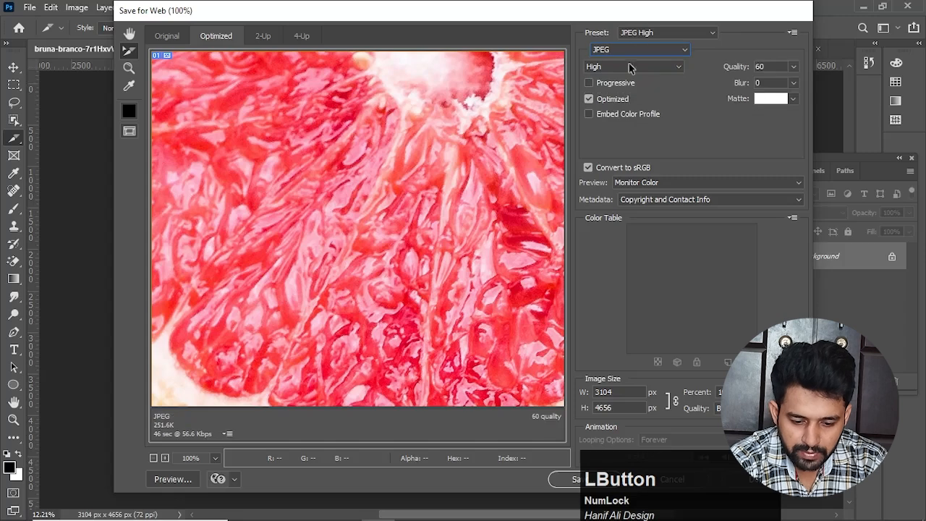
{"action": "left_click_drag", "start_coordinate": [566, 16], "coordinate": [533, 14]}
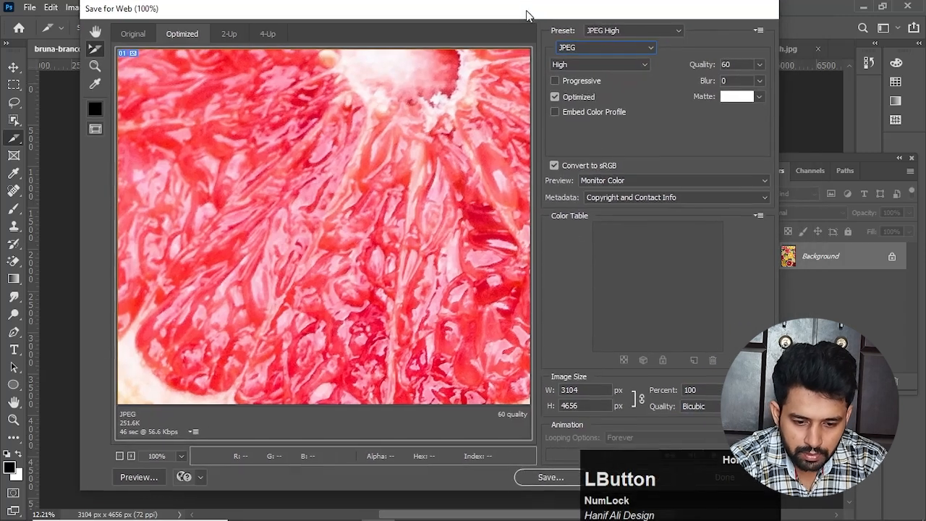
Step: Save the optimized export to the Desktop as Images Only with All Slices included
{"action": "left_click", "coordinate": [548, 480]}
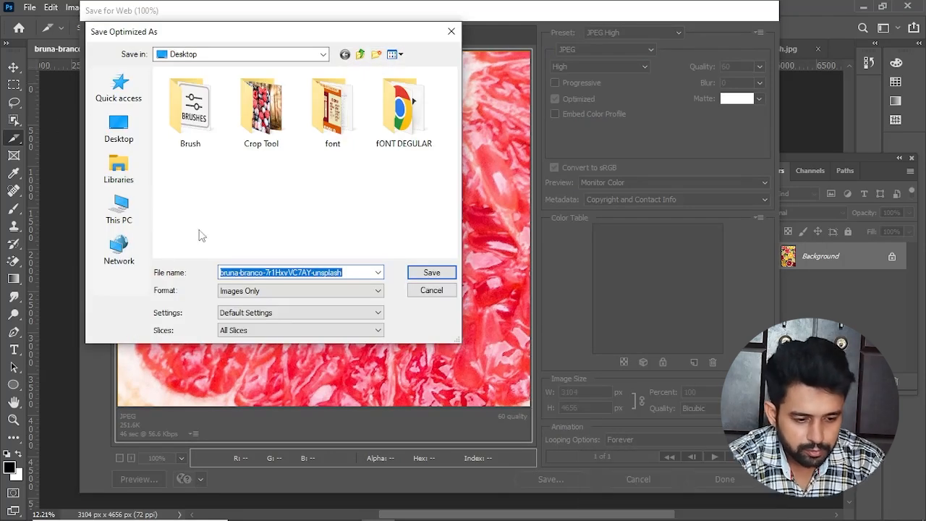
{"action": "left_click", "coordinate": [117, 133]}
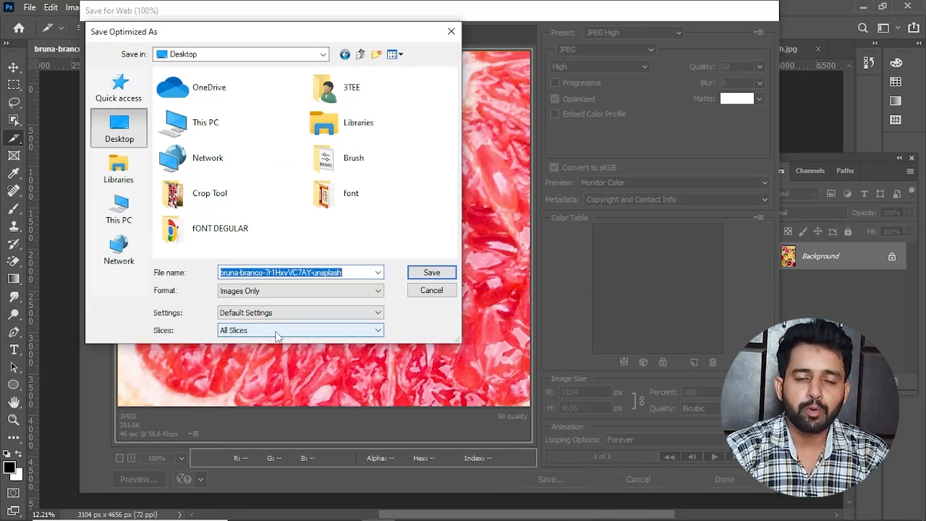
{"action": "left_click", "coordinate": [372, 334]}
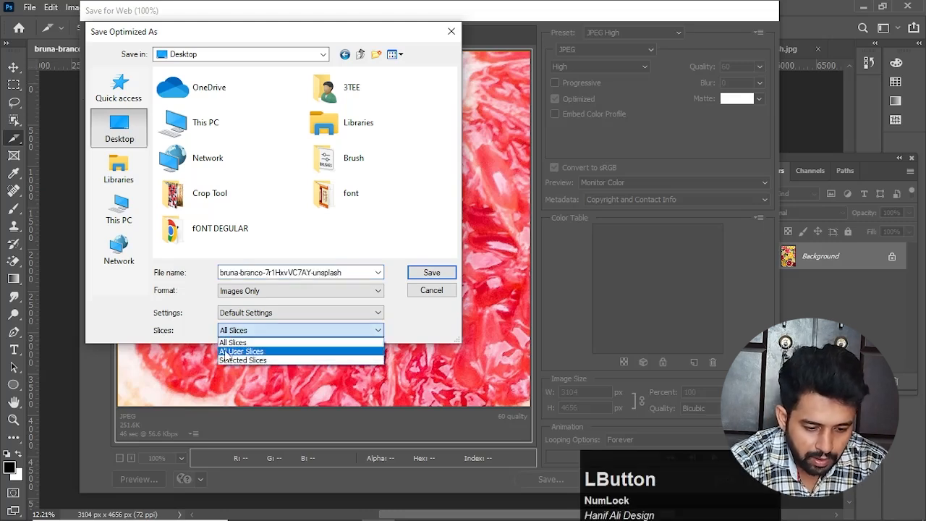
{"action": "left_click", "coordinate": [238, 345]}
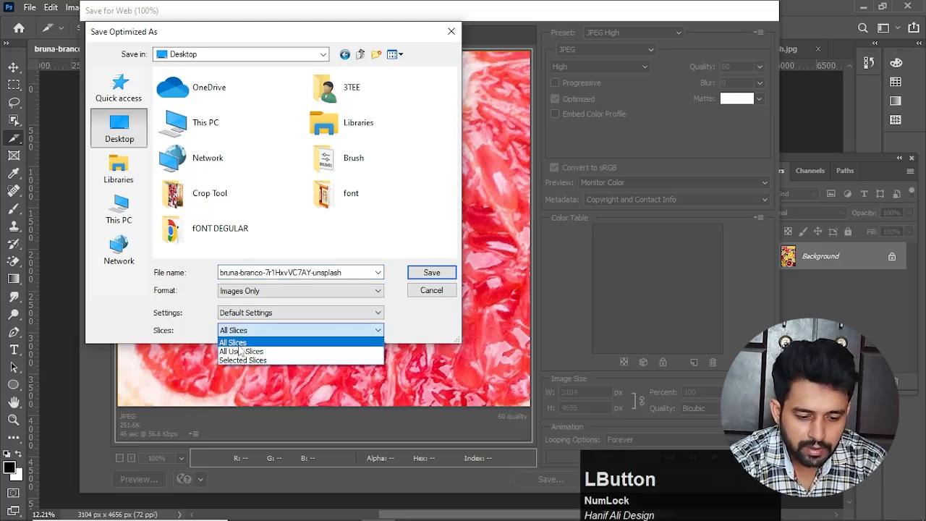
{"action": "left_click", "coordinate": [429, 279]}
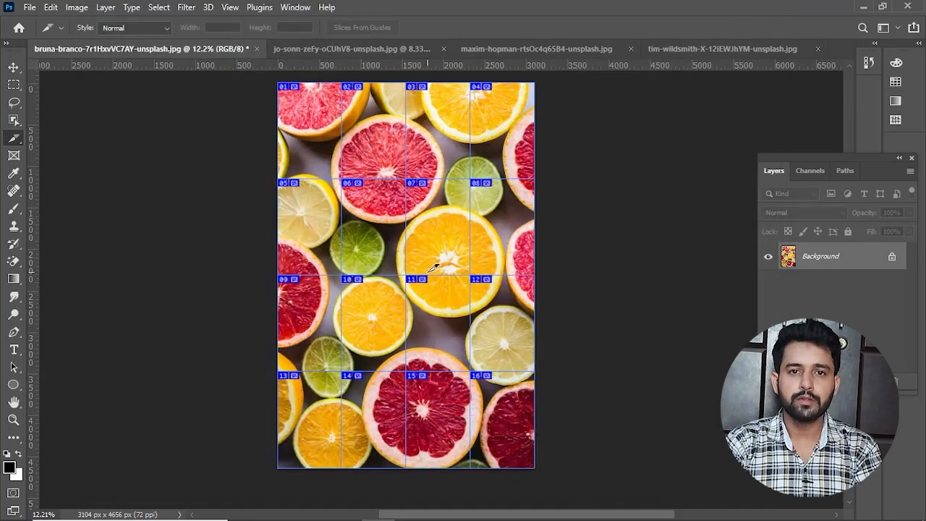
Step: Switch to the Windows desktop and move the exported images folder to an empty area away from the other icons
{"action": "left_click", "coordinate": [863, 7]}
{"action": "left_click", "coordinate": [848, 7]}
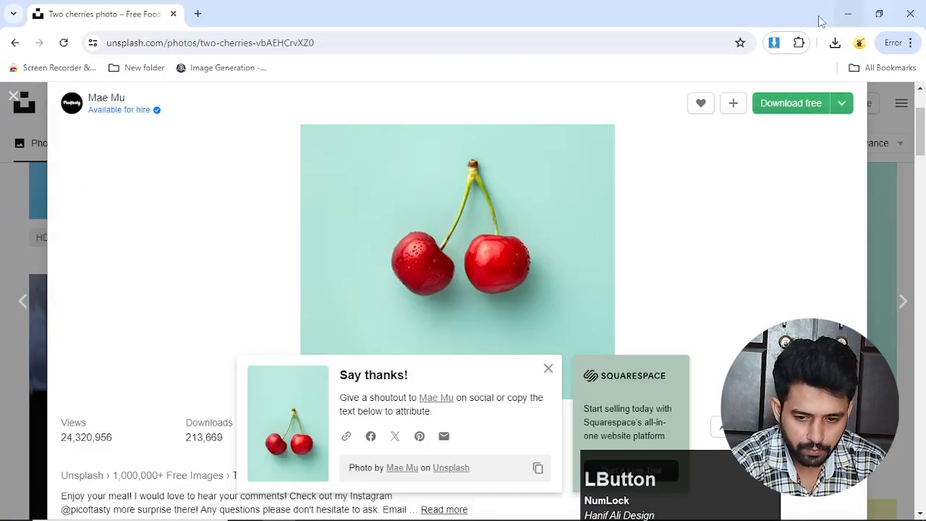
{"action": "left_click", "coordinate": [848, 7]}
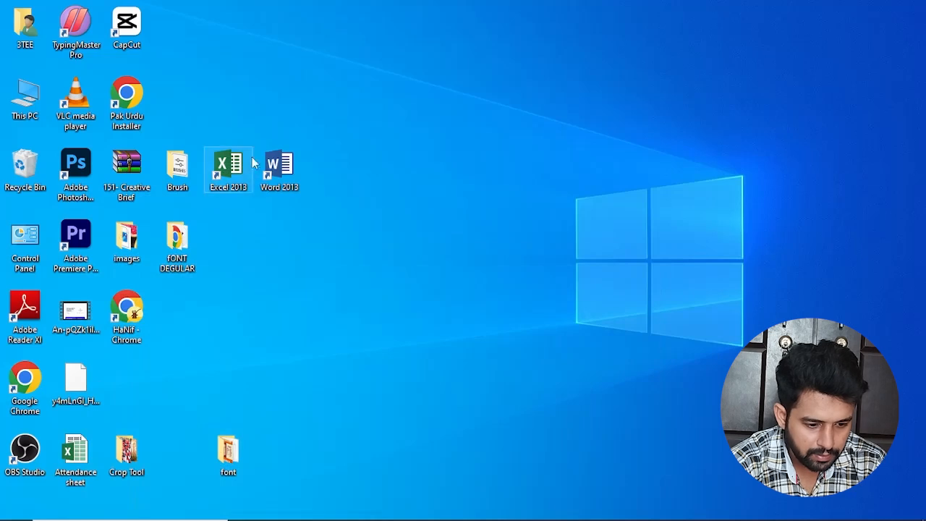
{"action": "left_click", "coordinate": [167, 235]}
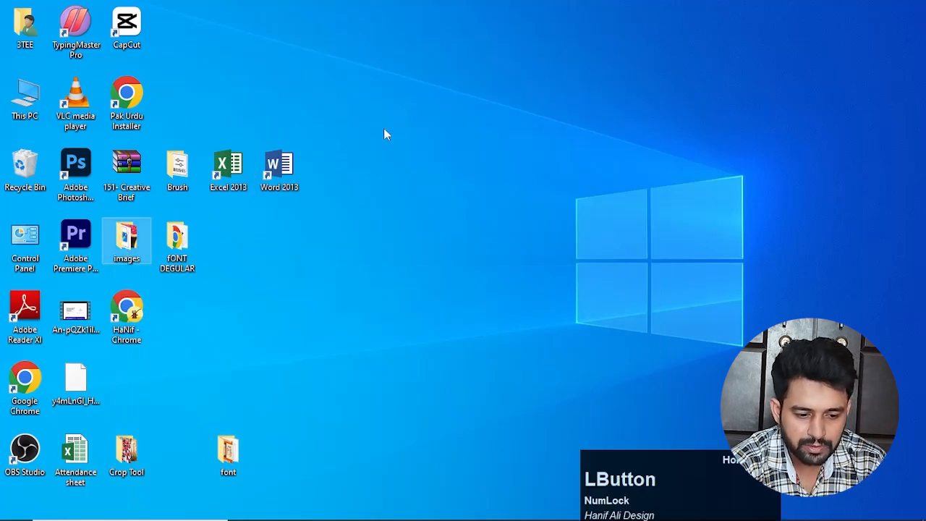
{"action": "left_click_drag", "start_coordinate": [125, 251], "coordinate": [385, 126]}
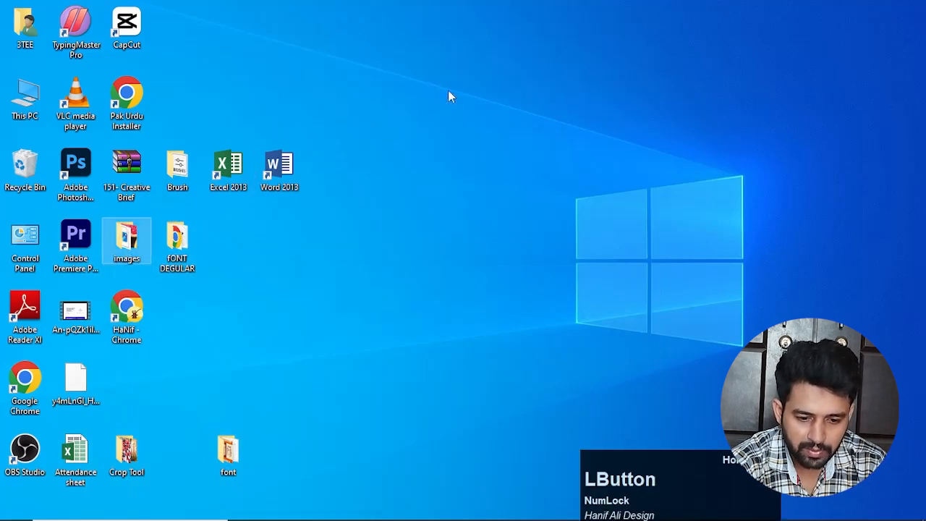
{"action": "left_click_drag", "start_coordinate": [448, 96], "coordinate": [449, 96]}
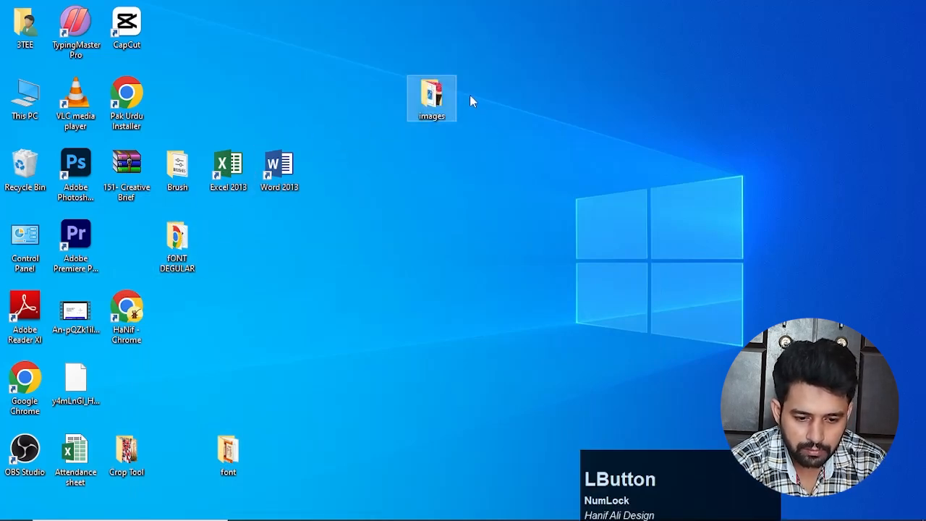
Step: Open the images folder in File Explorer and look through the first exported slice files
{"action": "left_click", "coordinate": [432, 96]}
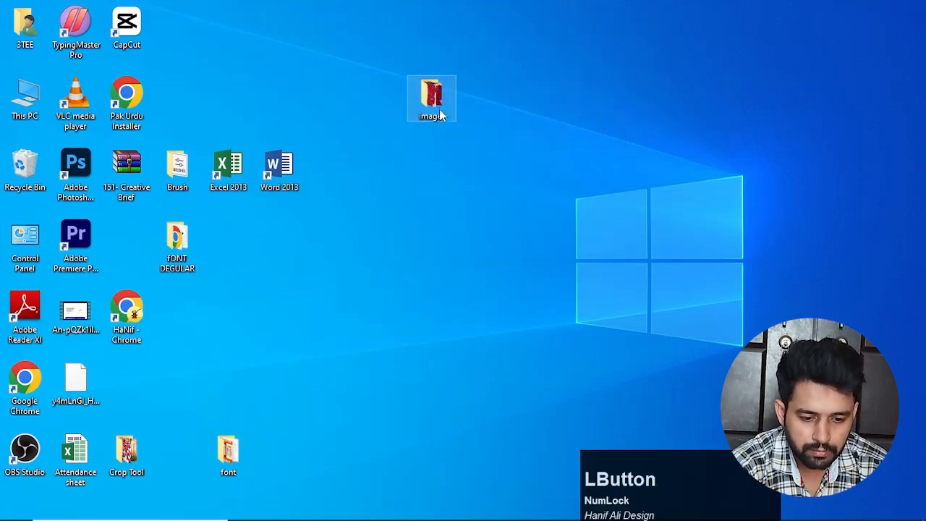
{"action": "double_click", "coordinate": [437, 118]}
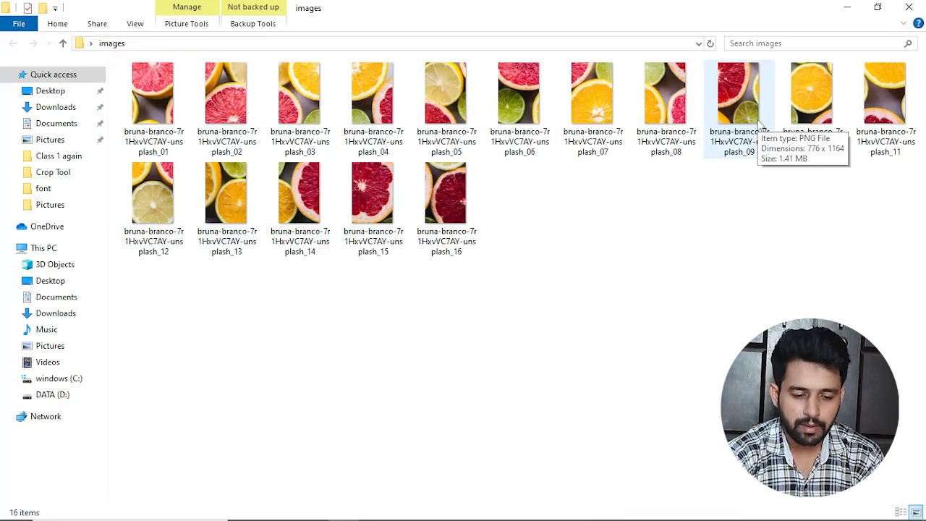
{"action": "left_click", "coordinate": [150, 95]}
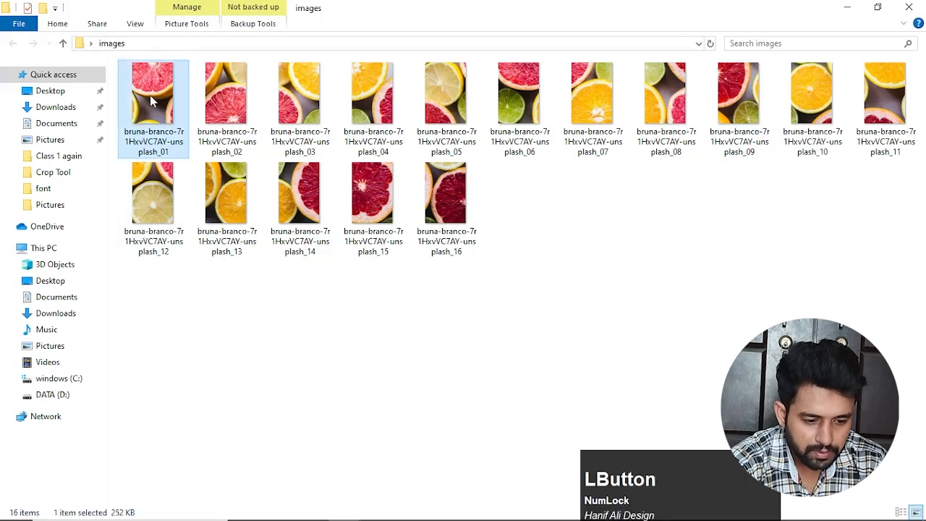
{"action": "left_click", "coordinate": [226, 95]}
{"action": "left_click", "coordinate": [298, 109]}
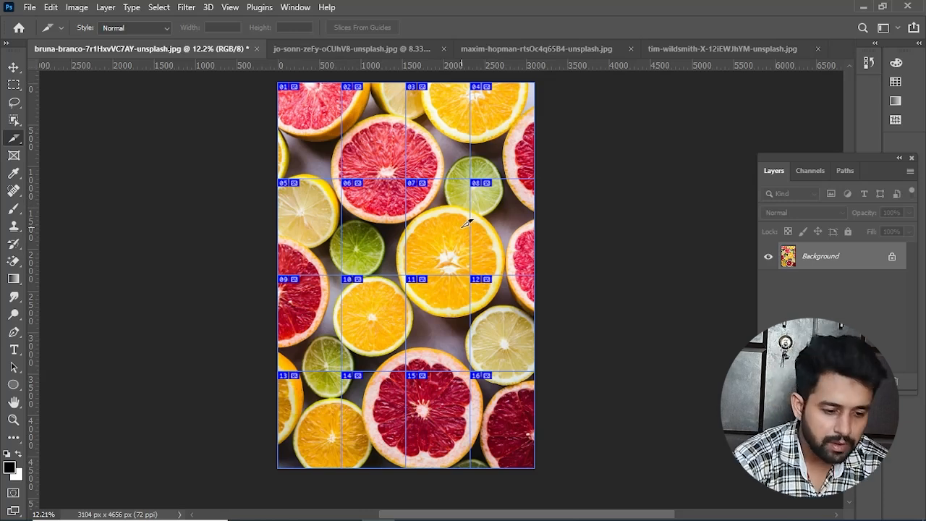
Step: Back in Photoshop, use the Slice Select Tool to delete all four slices in the second row of the grid
{"action": "right_click", "coordinate": [14, 139]}
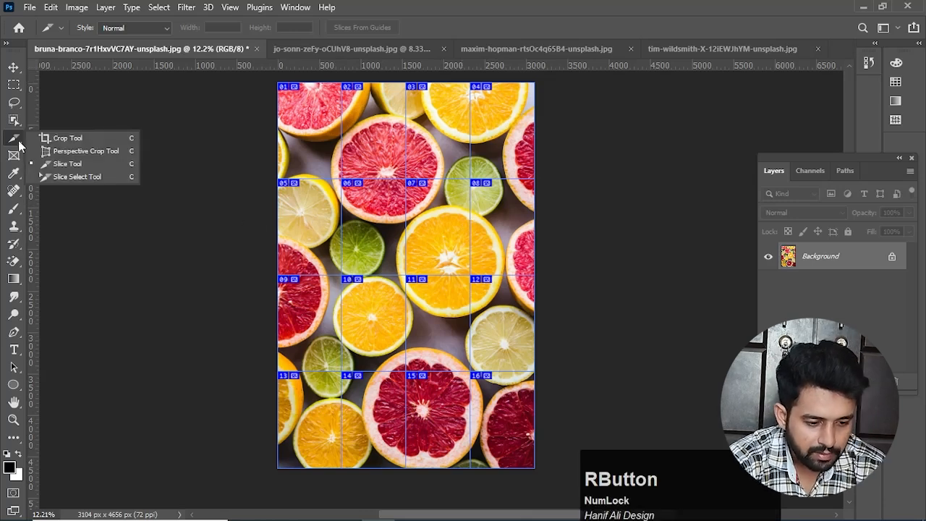
{"action": "left_click", "coordinate": [84, 178]}
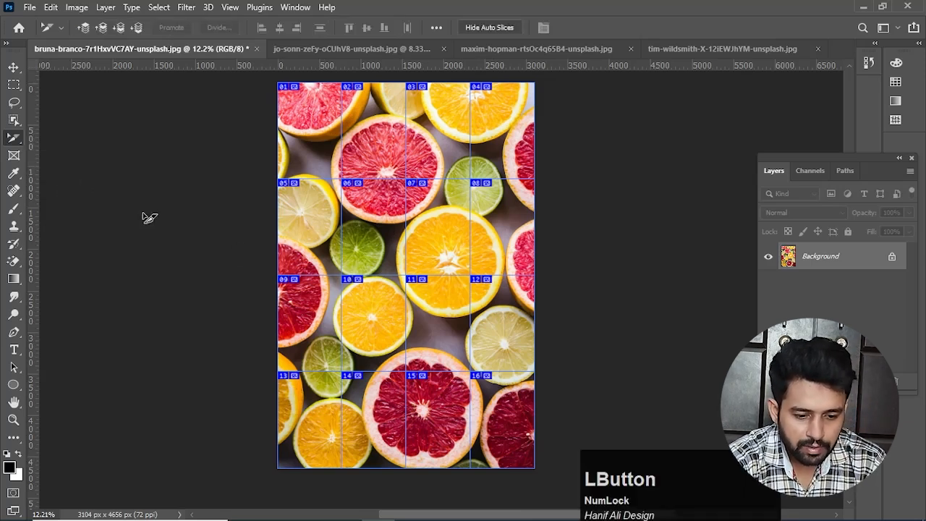
{"action": "left_click", "coordinate": [497, 215]}
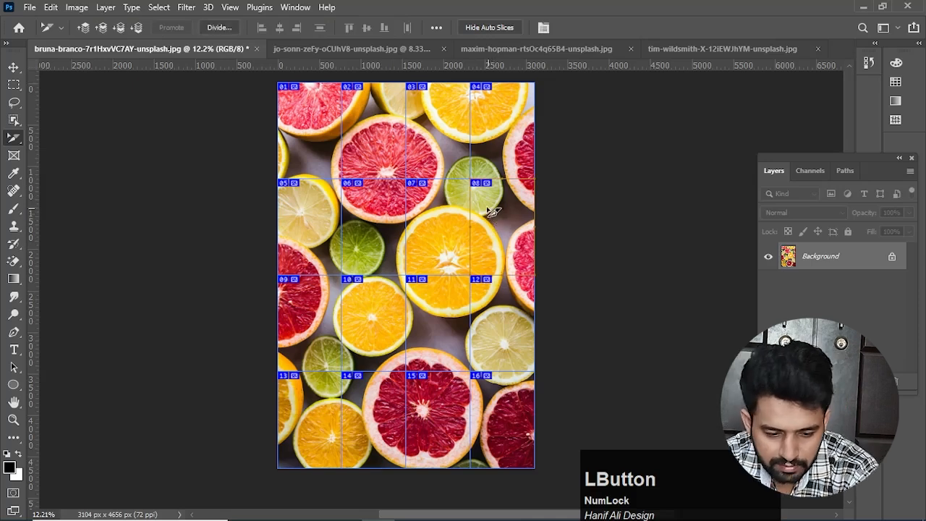
{"action": "key", "text": "Delete"}
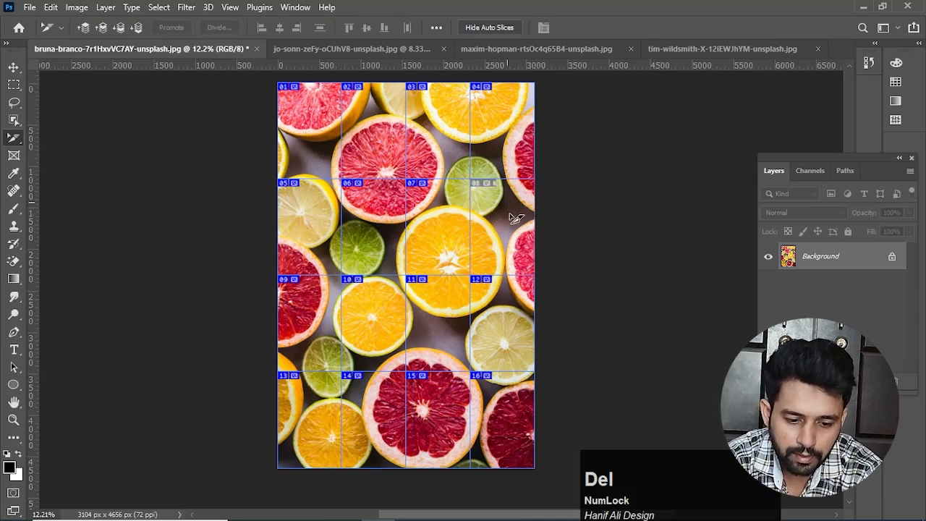
{"action": "left_click", "coordinate": [442, 221]}
{"action": "key", "text": "Delete"}
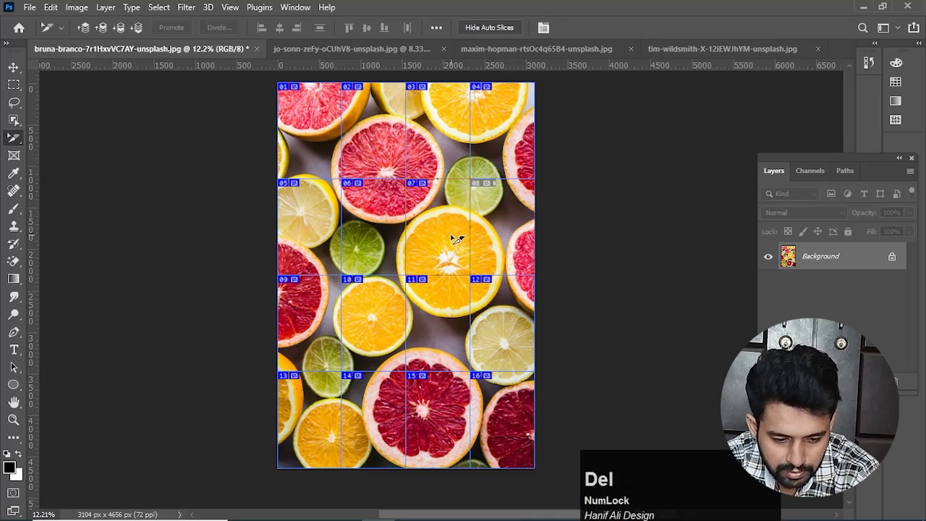
{"action": "left_click", "coordinate": [384, 233]}
{"action": "key", "text": "Delete"}
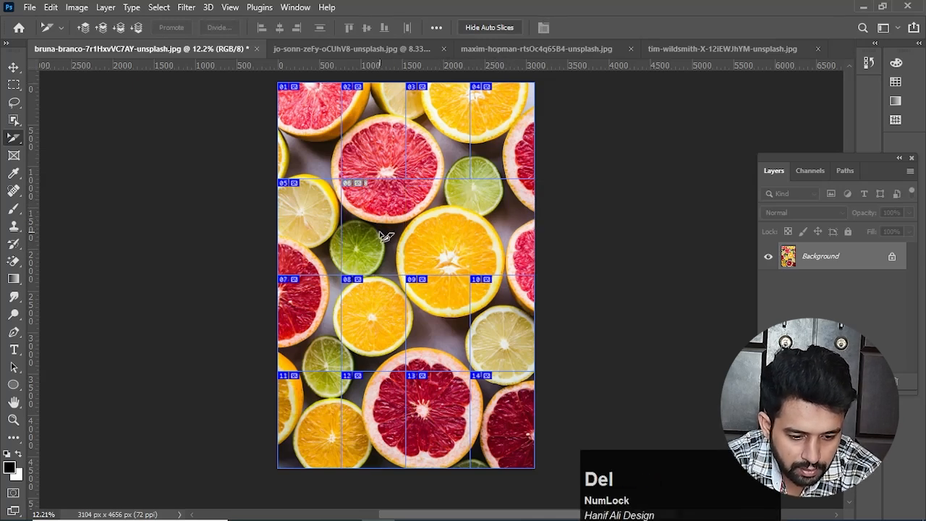
{"action": "left_click", "coordinate": [319, 220]}
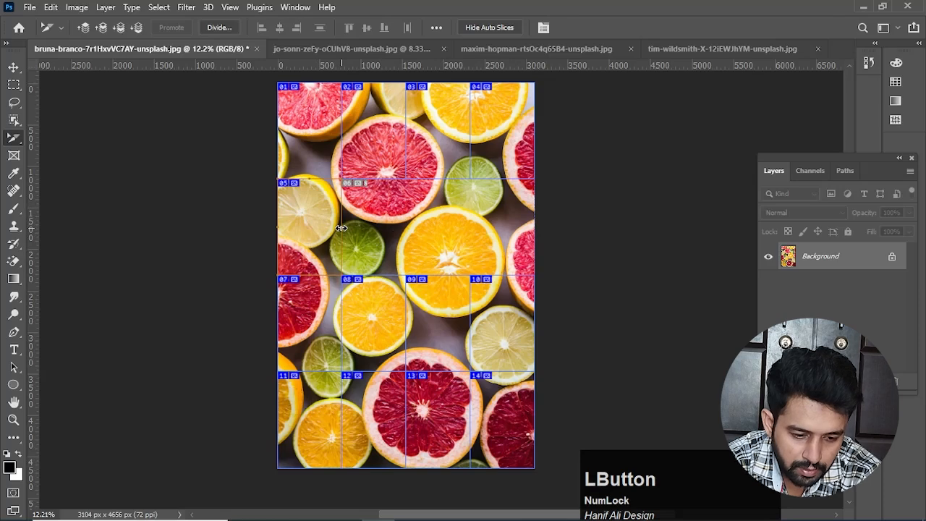
{"action": "key", "text": "Delete"}
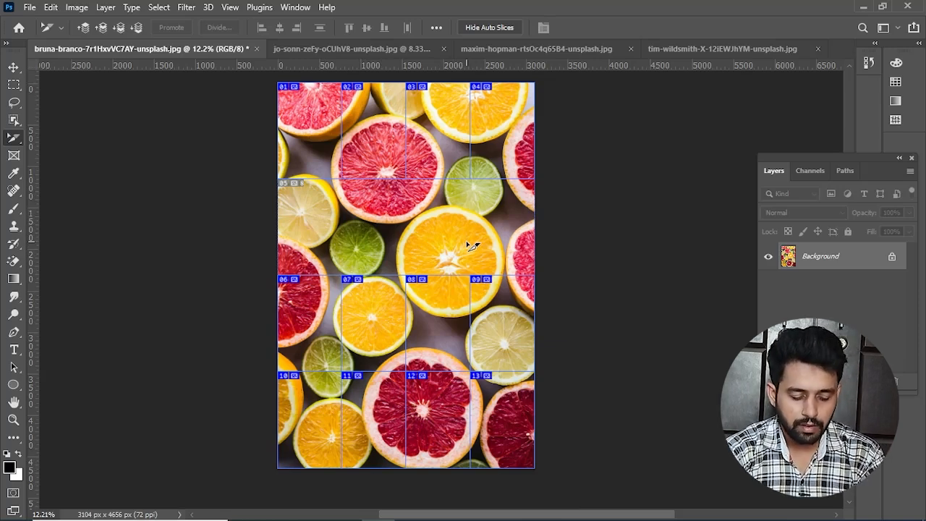
Step: Undo the slice deletions and the 4 x 4 division, returning the citrus photo to a single undivided slice
{"action": "key", "text": "ctrl+z"}
{"action": "key", "text": "ctrl+z"}
{"action": "key", "text": "ctrl+z"}
{"action": "key", "text": "ctrl+z"}
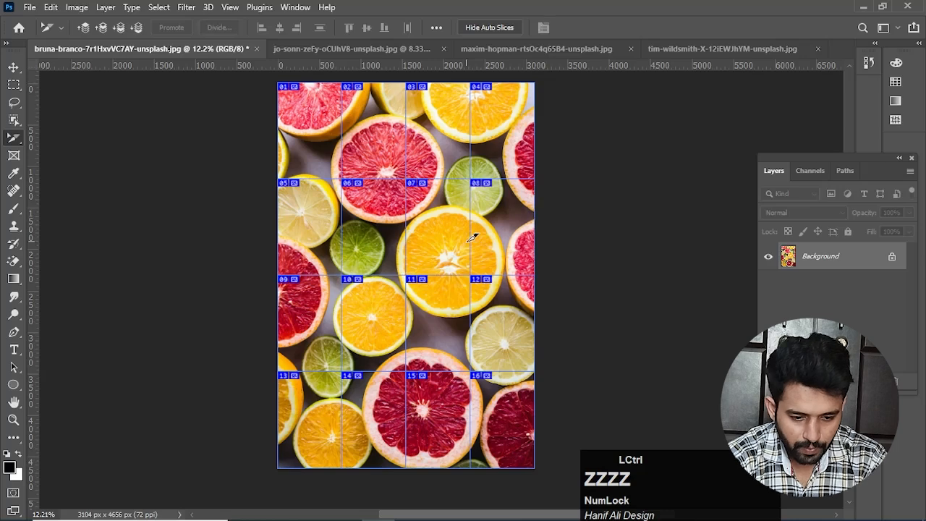
{"action": "key", "text": "ctrl+z"}
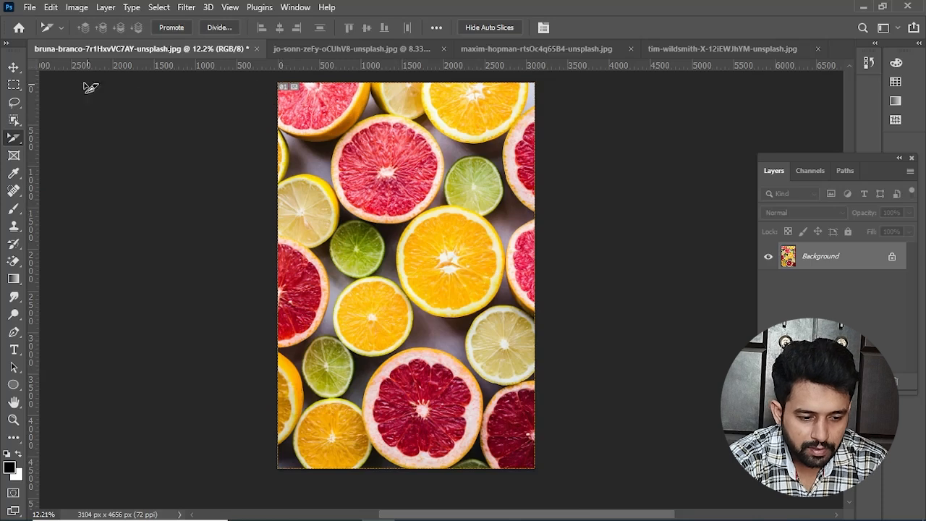
Step: Place a horizontal guide about 1850 px down the photo and a vertical guide through its middle
{"action": "left_click", "coordinate": [13, 67]}
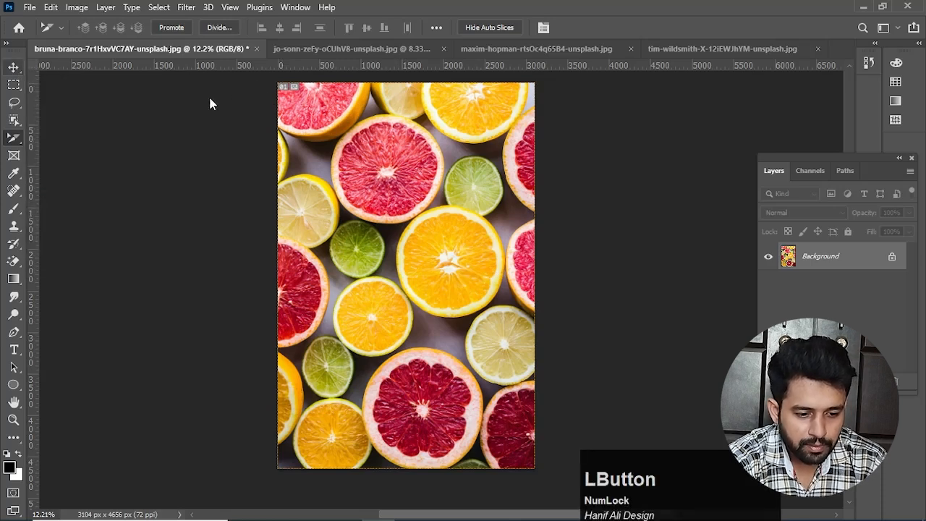
{"action": "left_click_drag", "start_coordinate": [280, 68], "coordinate": [319, 236]}
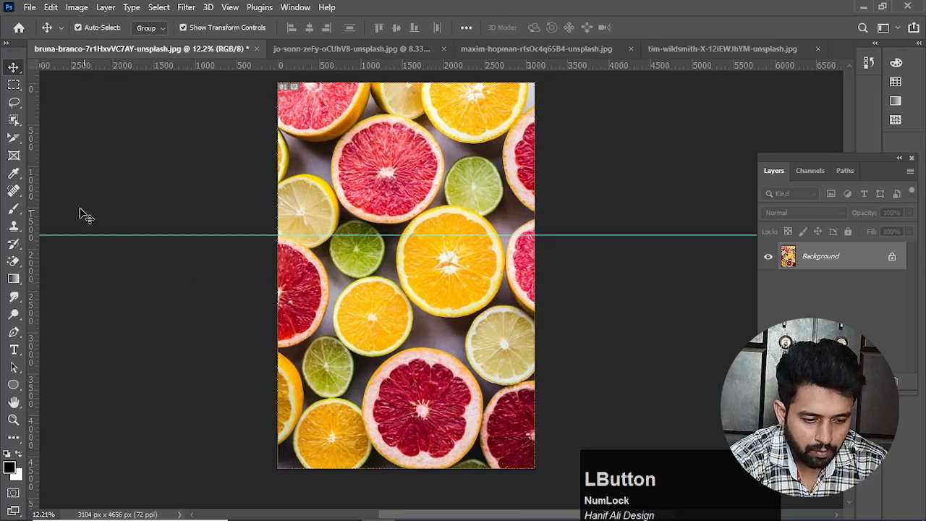
{"action": "left_click_drag", "start_coordinate": [34, 203], "coordinate": [402, 224]}
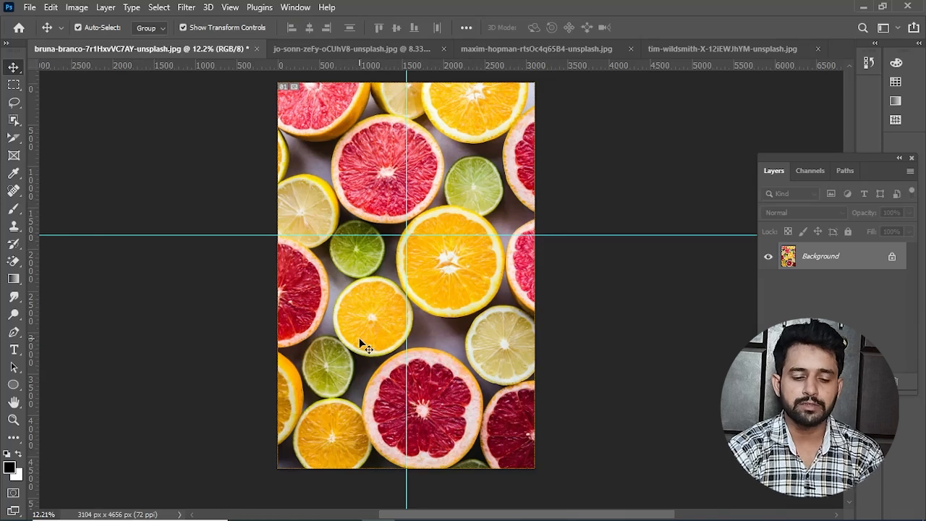
Step: With the Slice Tool, generate slices from the two guides on the citrus photo
{"action": "right_click", "coordinate": [13, 137]}
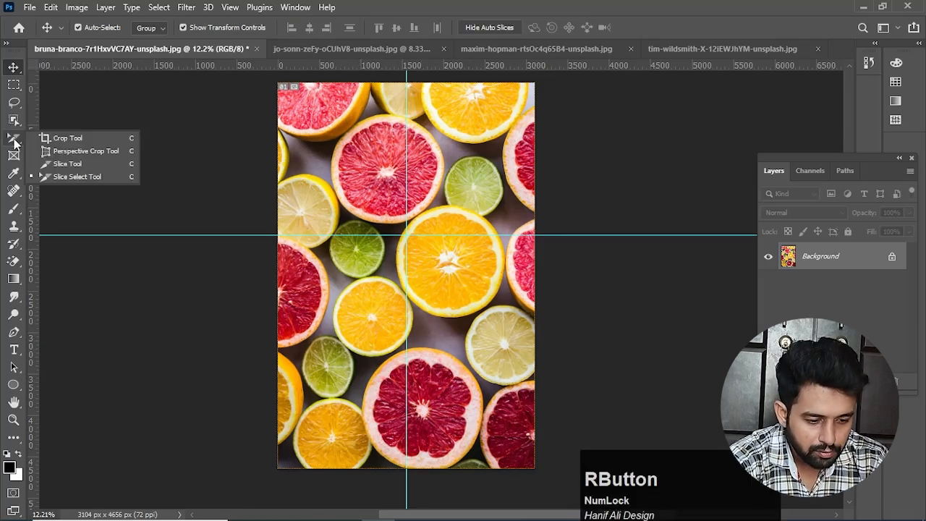
{"action": "left_click", "coordinate": [58, 163]}
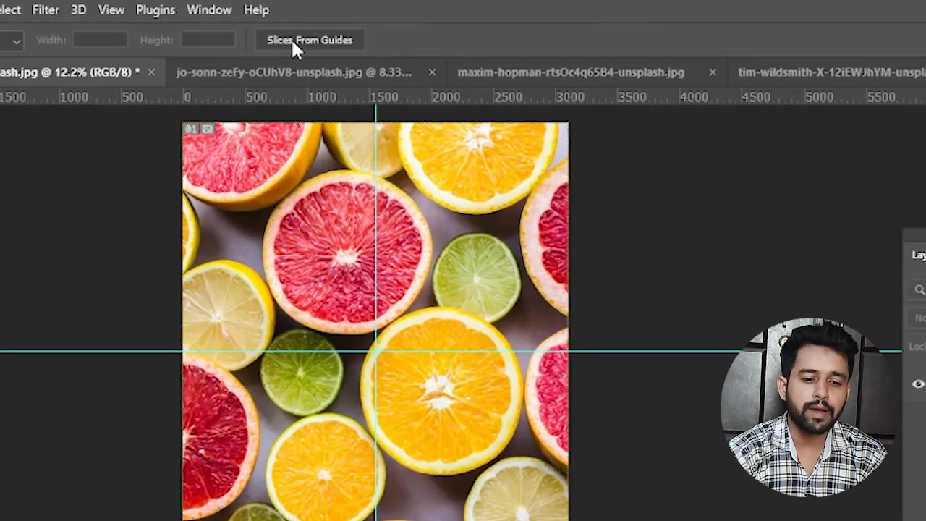
{"action": "left_click", "coordinate": [289, 40]}
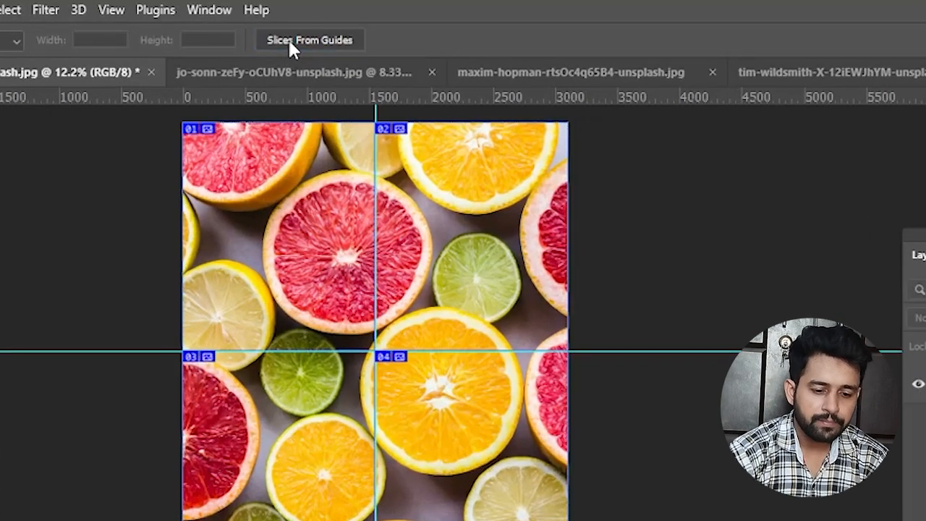